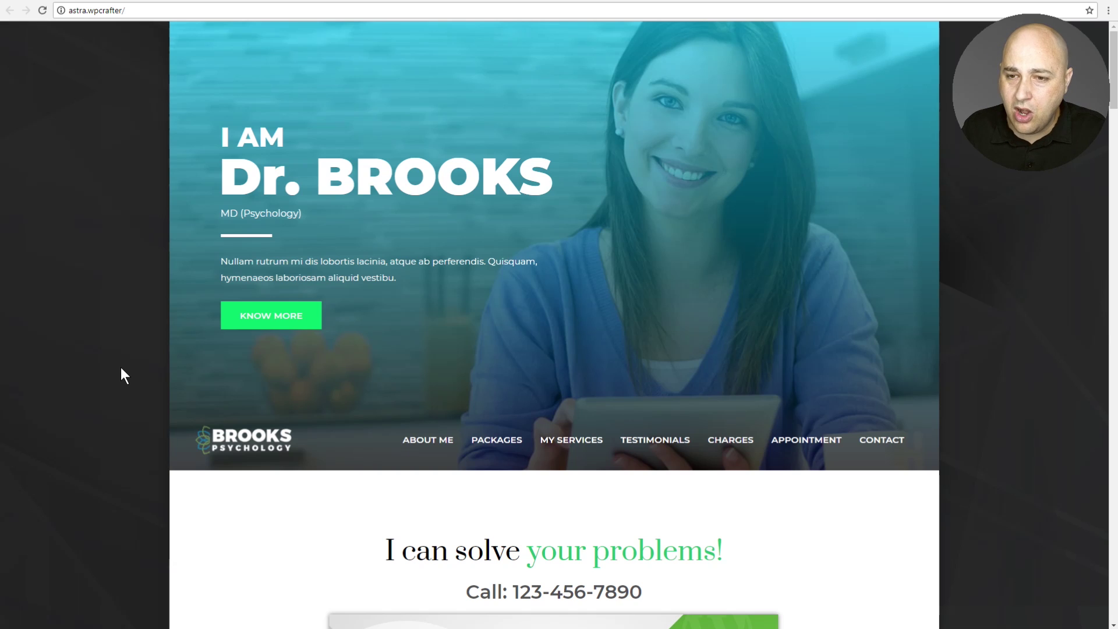
Open Doctor Brooks in Elementor from Pages, back out of the content-area error, and return to the Dashboard
scroll(435, 290, down, 5)
scroll(435, 290, up, 5)
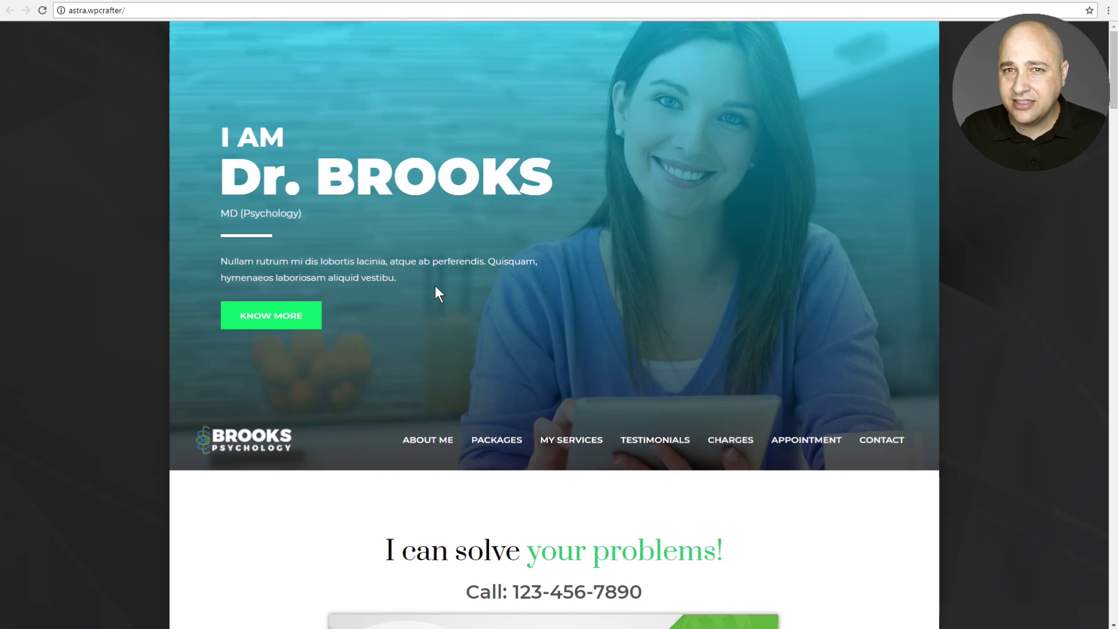
click(755, 2)
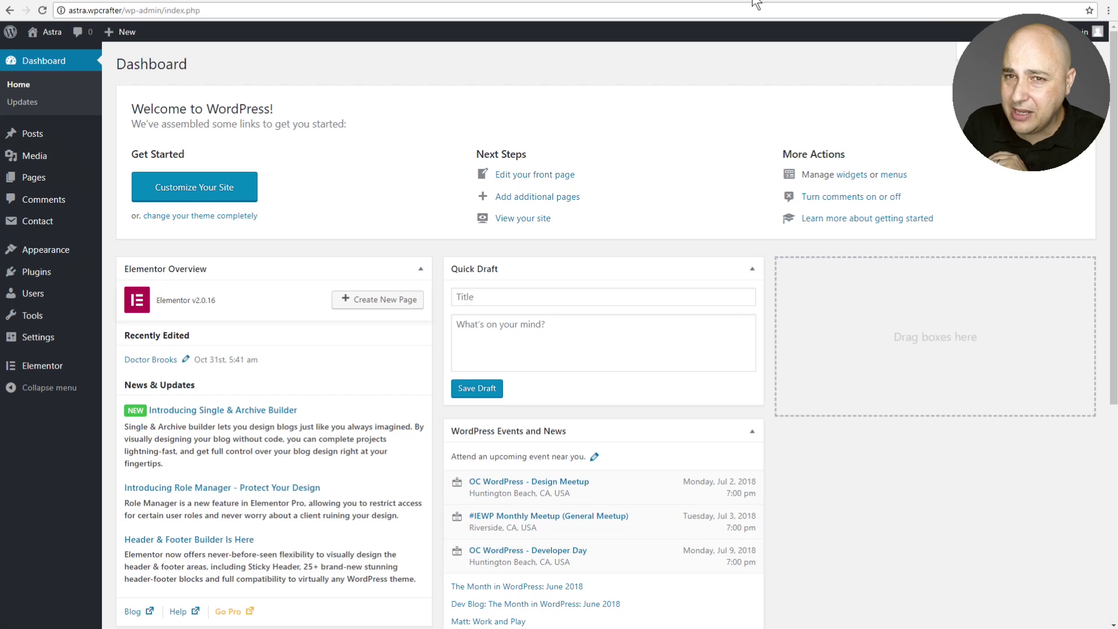
click(57, 178)
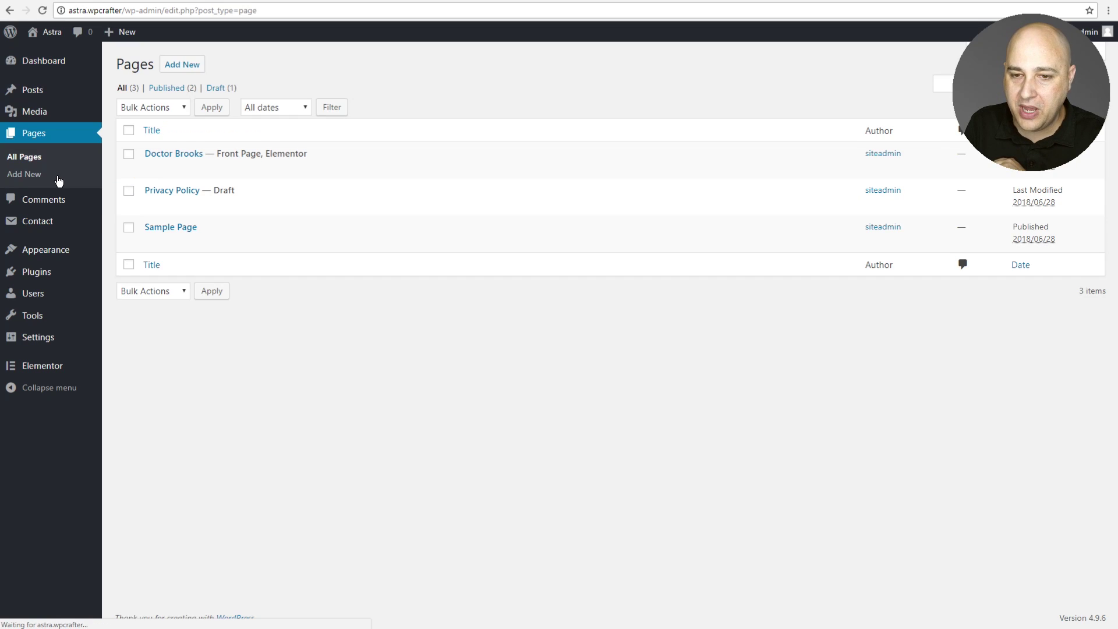
mouse_move(170, 158)
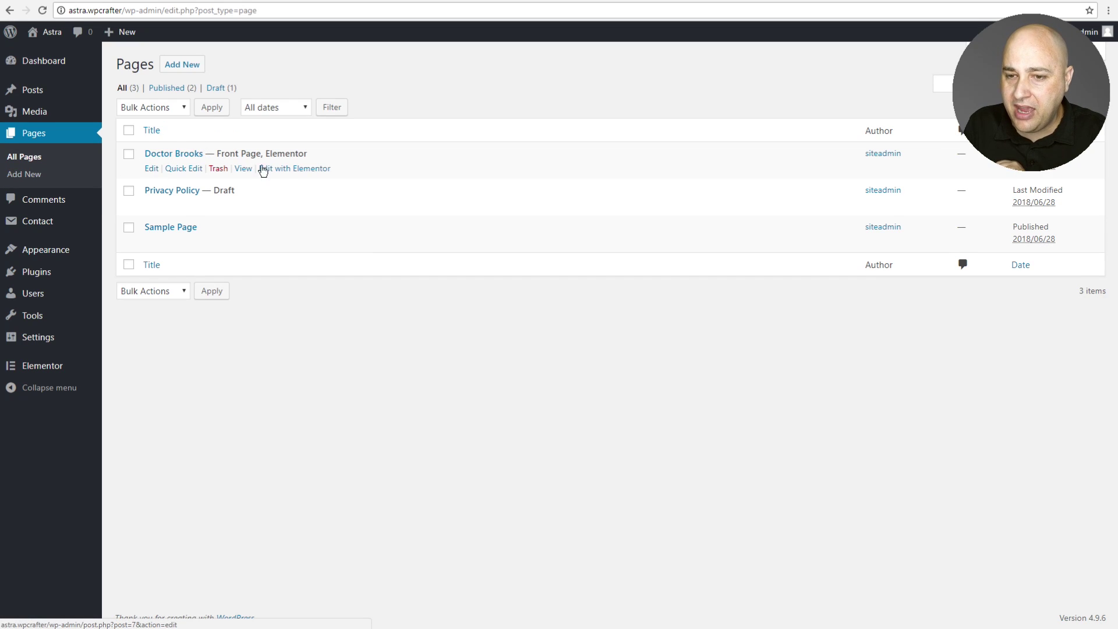
click(287, 172)
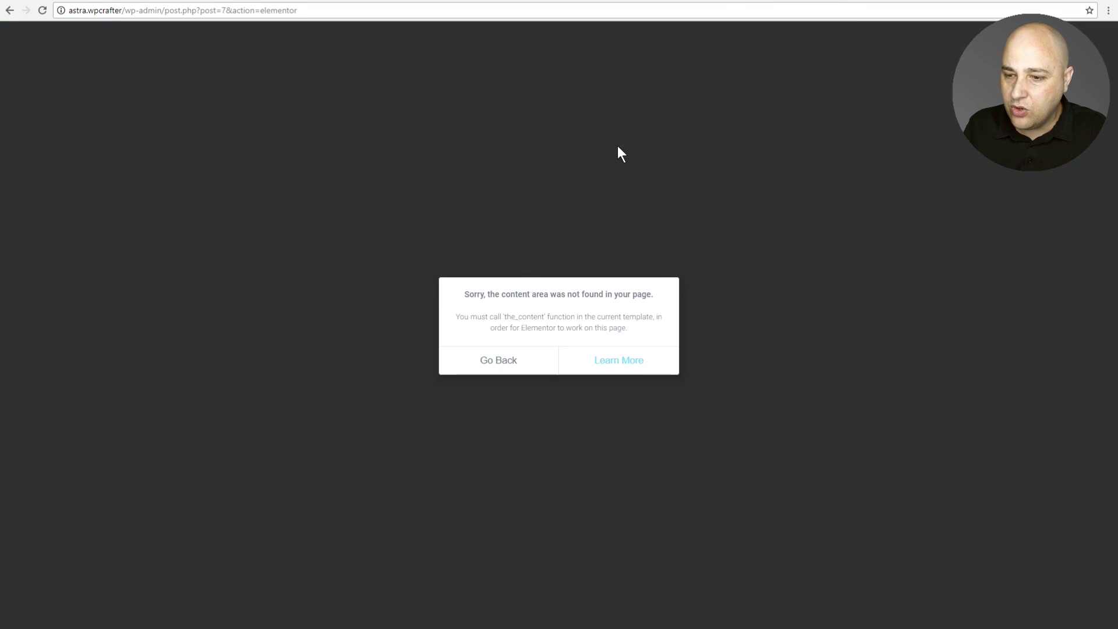
click(518, 363)
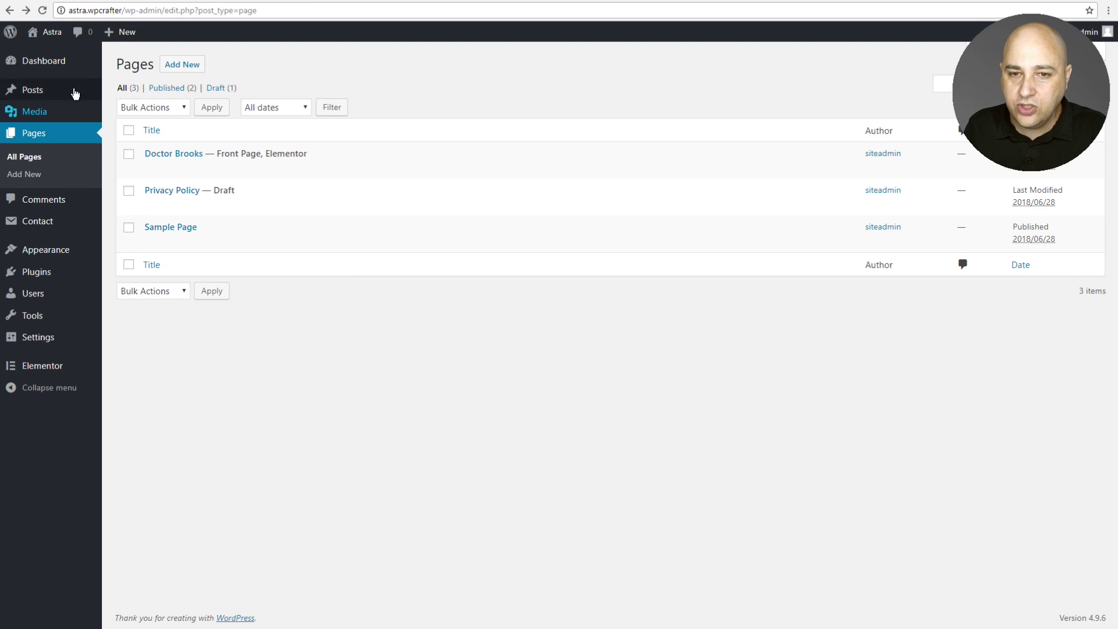
click(57, 64)
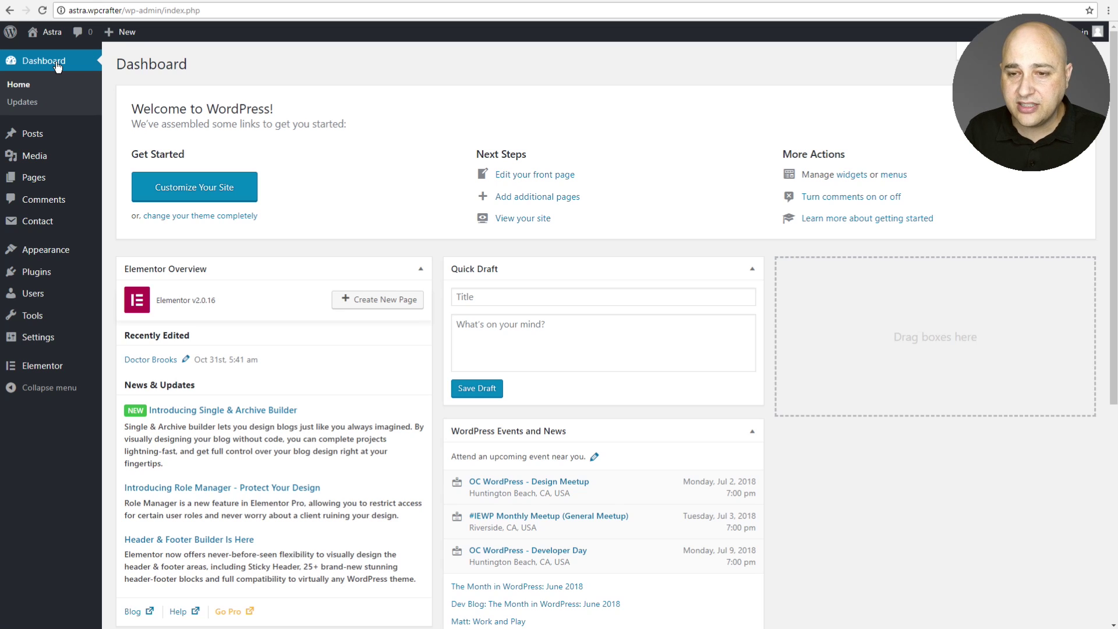
View the installed themes with Astra active, reload the site's front page, then return to Themes
mouse_move(68, 254)
click(68, 250)
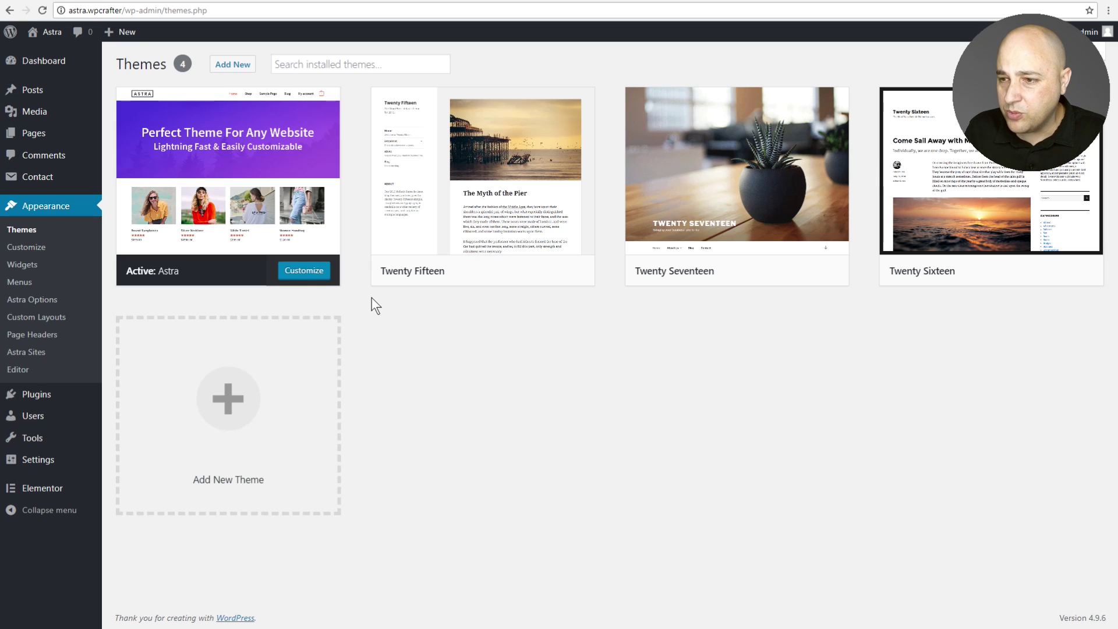
mouse_move(736, 169)
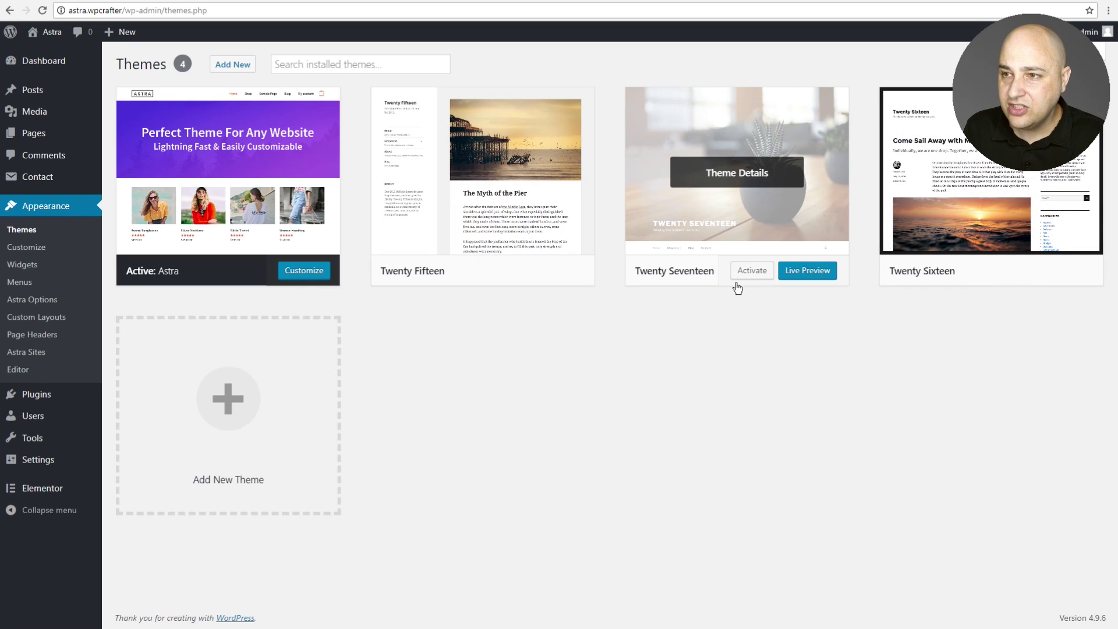
click(862, 1)
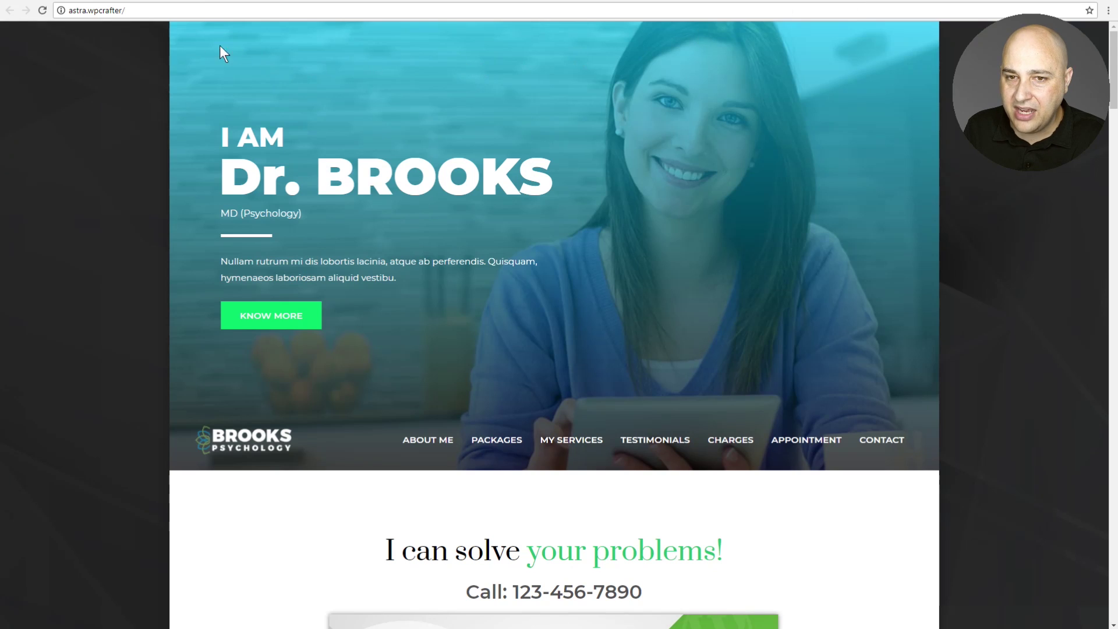
click(47, 8)
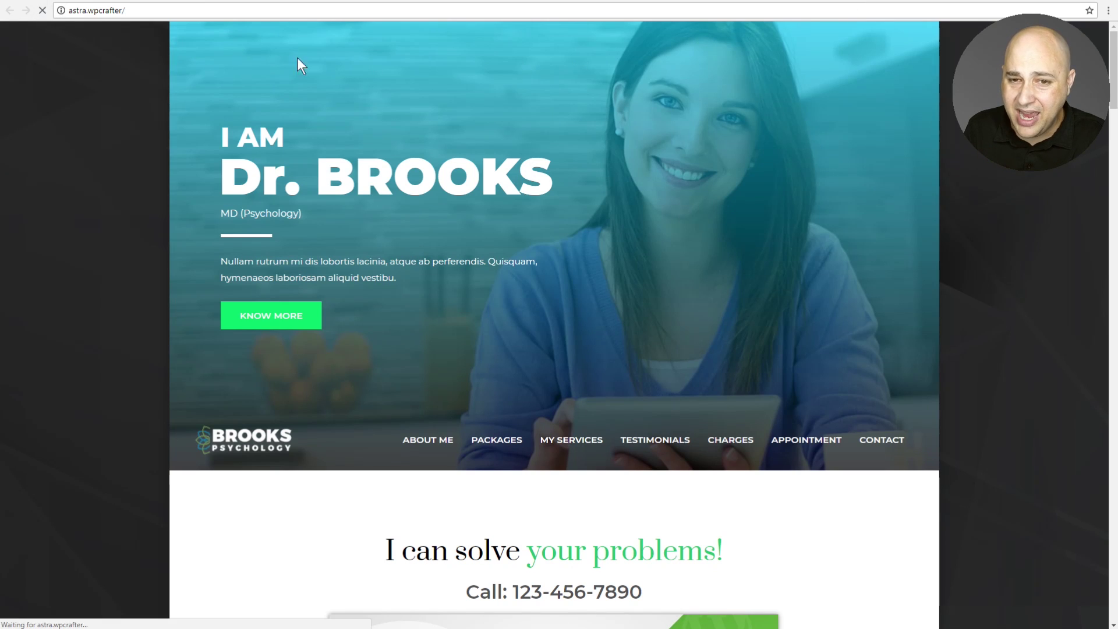
click(761, 2)
mouse_move(735, 267)
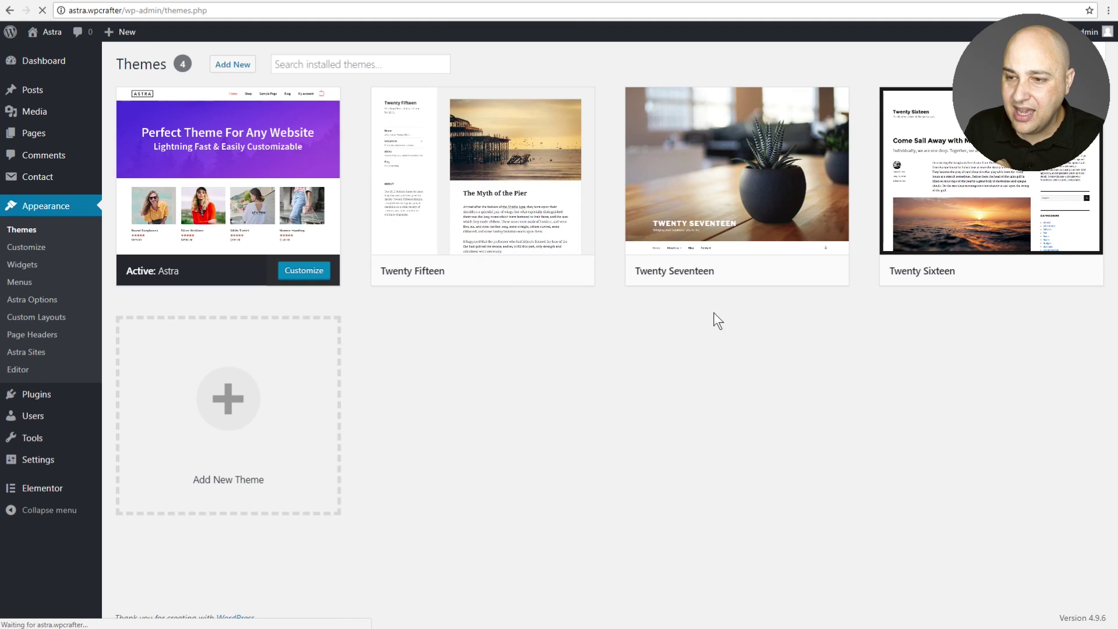
Activate the Twenty Seventeen theme, glancing at the Twenty Fifteen details
click(753, 271)
click(756, 271)
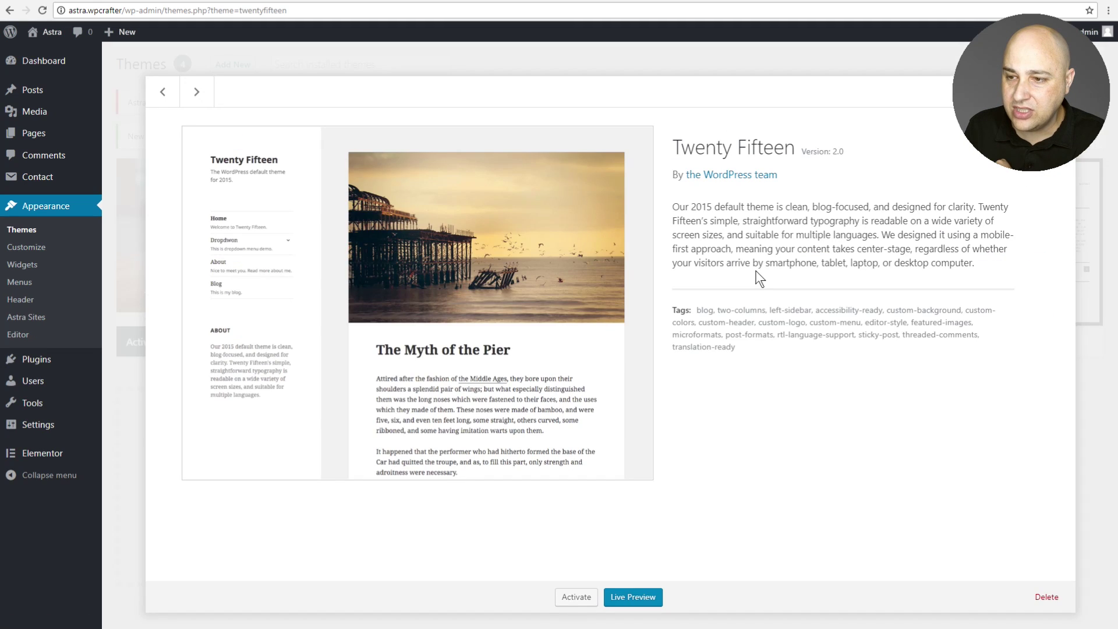
click(1060, 91)
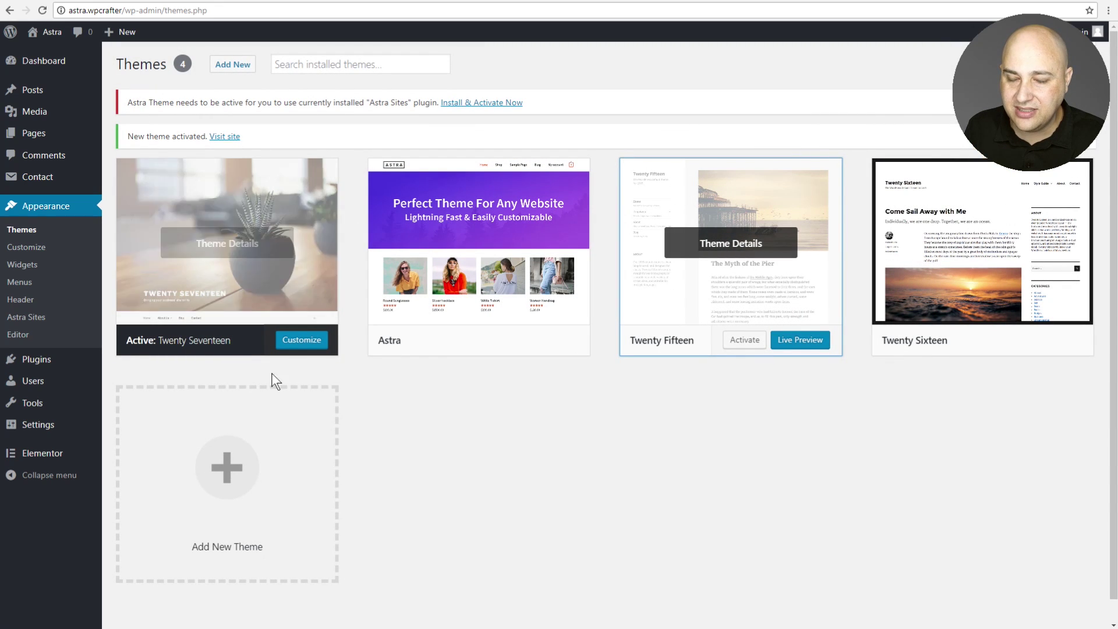
Reload the front page to confirm Twenty Seventeen, then bring up the Pages list
click(841, 3)
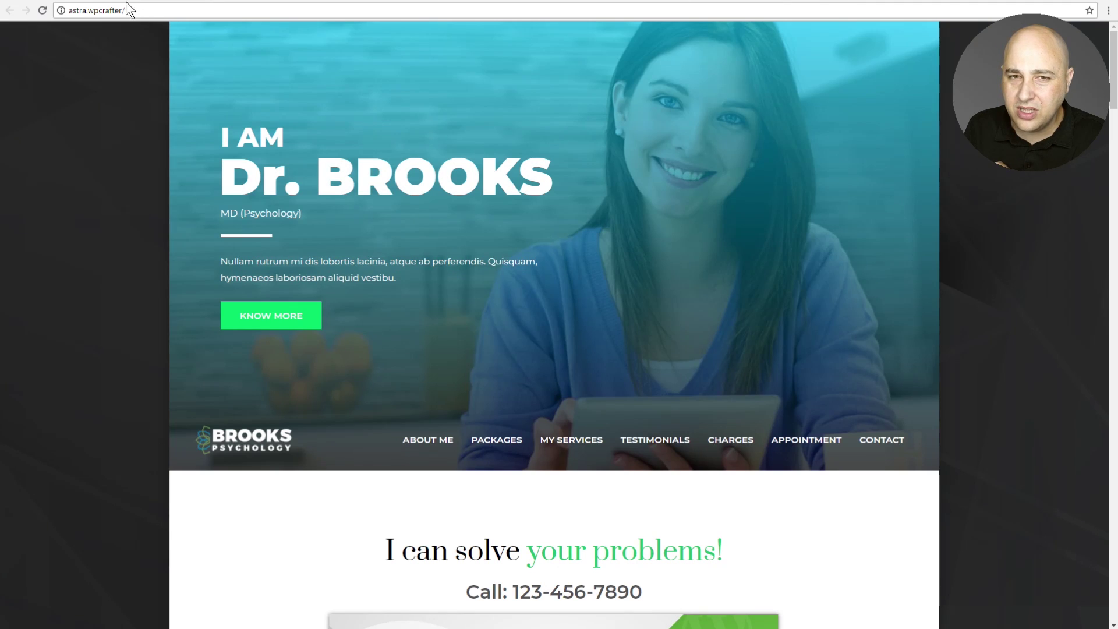
click(41, 11)
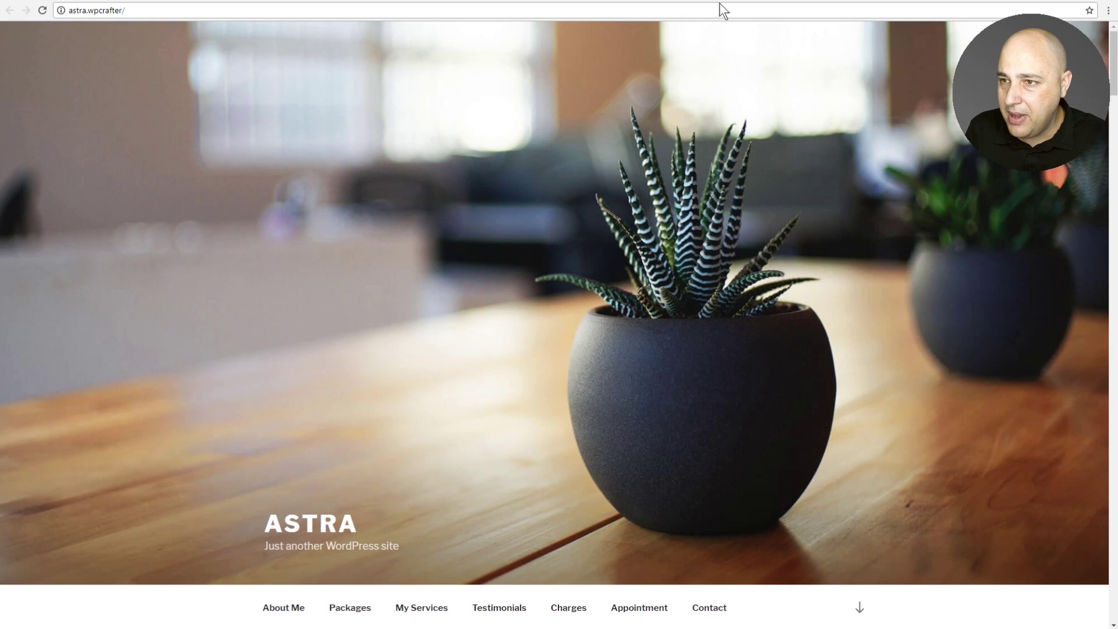
click(748, 3)
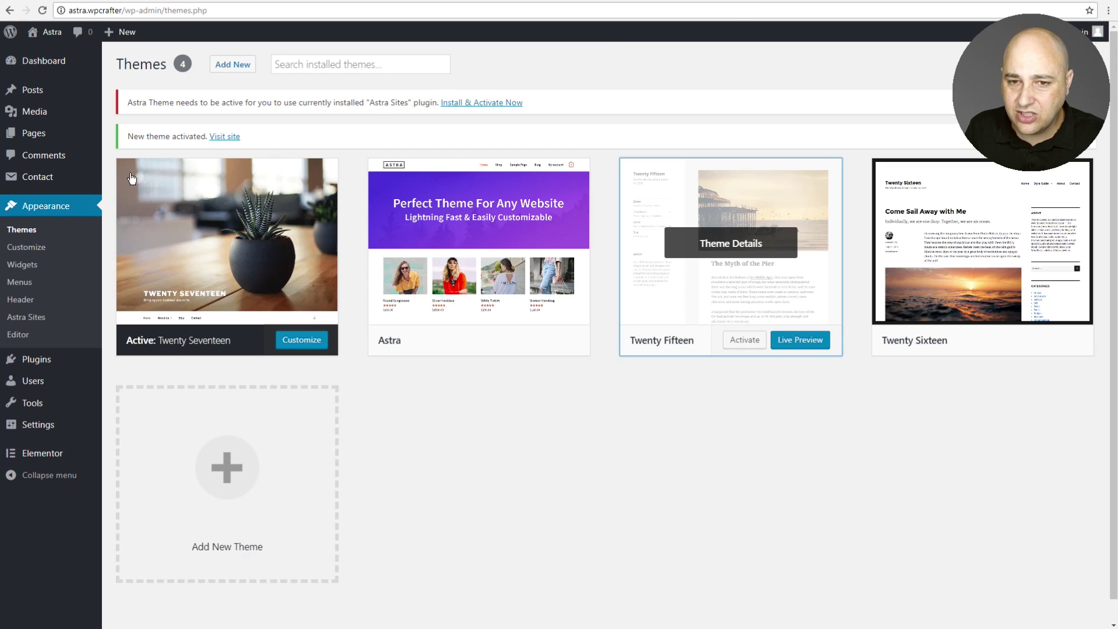
click(54, 138)
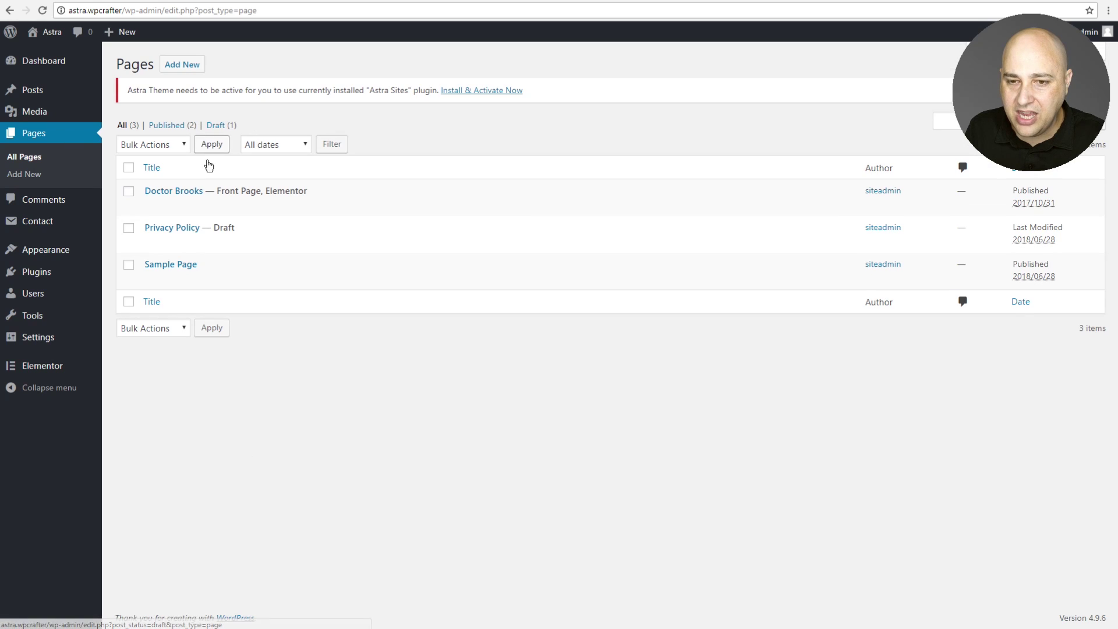
Retry Doctor Brooks in Elementor, back out of the error, reactivate Astra, and open the Plugins list
click(297, 205)
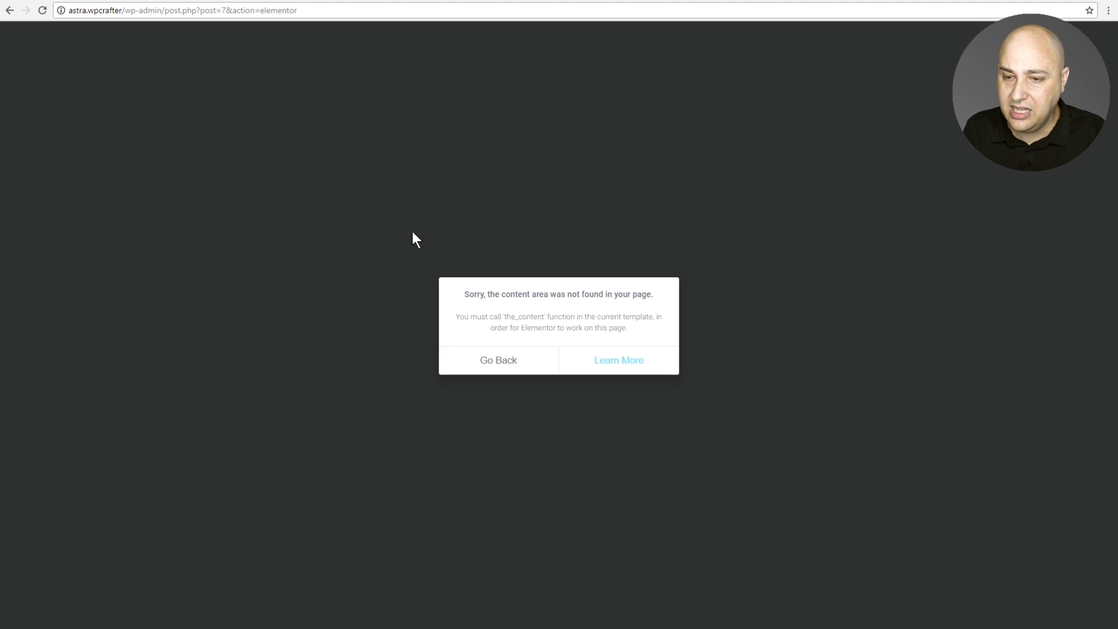
click(489, 360)
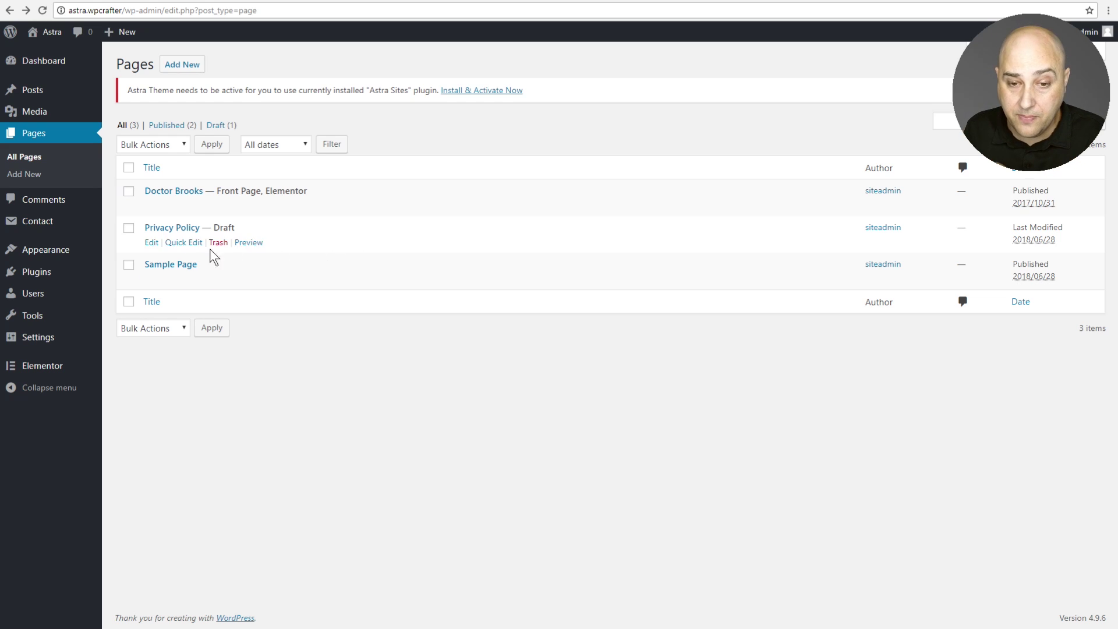
mouse_move(36, 250)
click(140, 253)
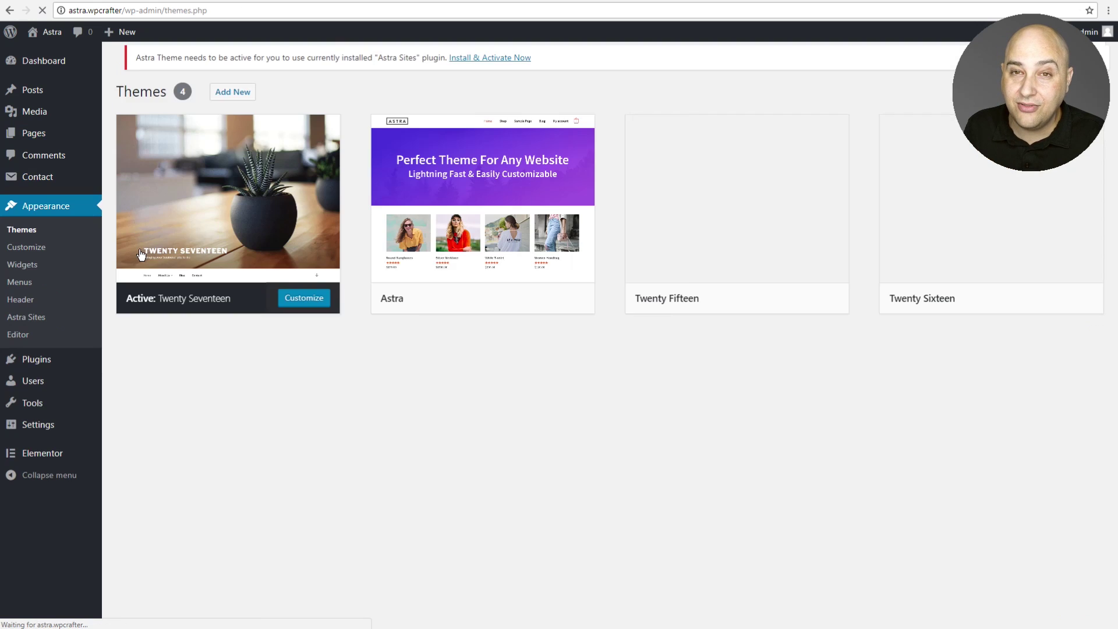
mouse_move(498, 303)
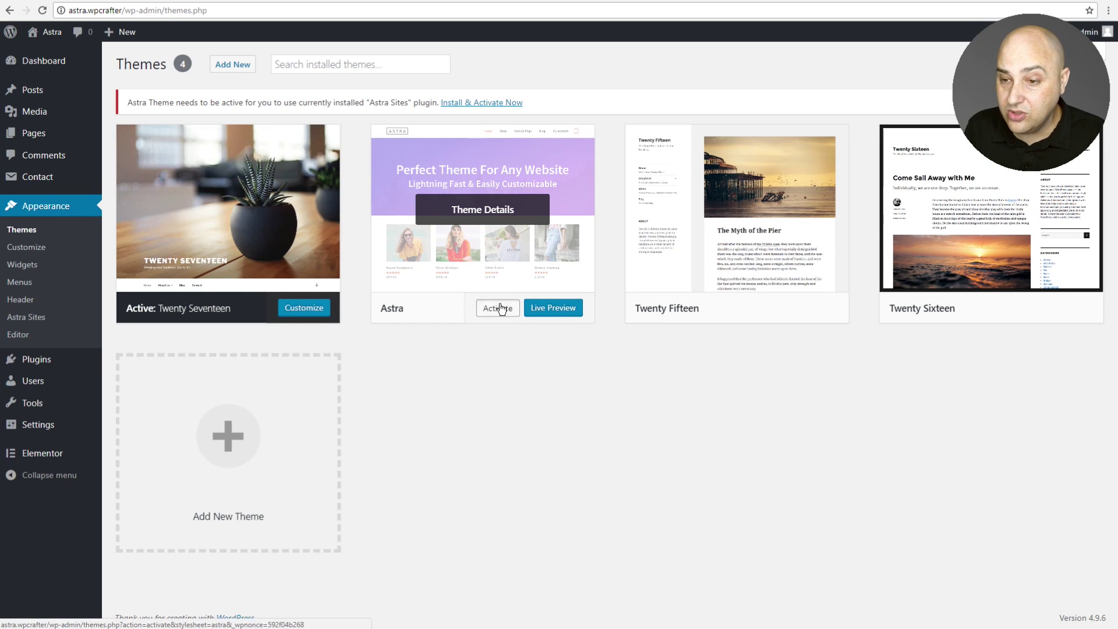
click(498, 314)
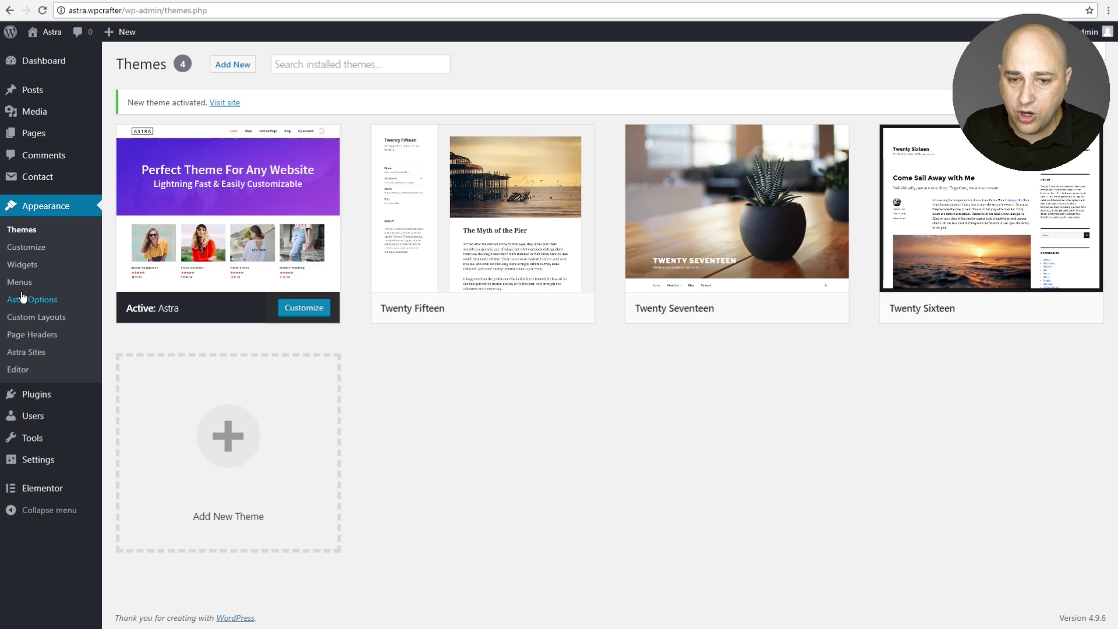
click(46, 396)
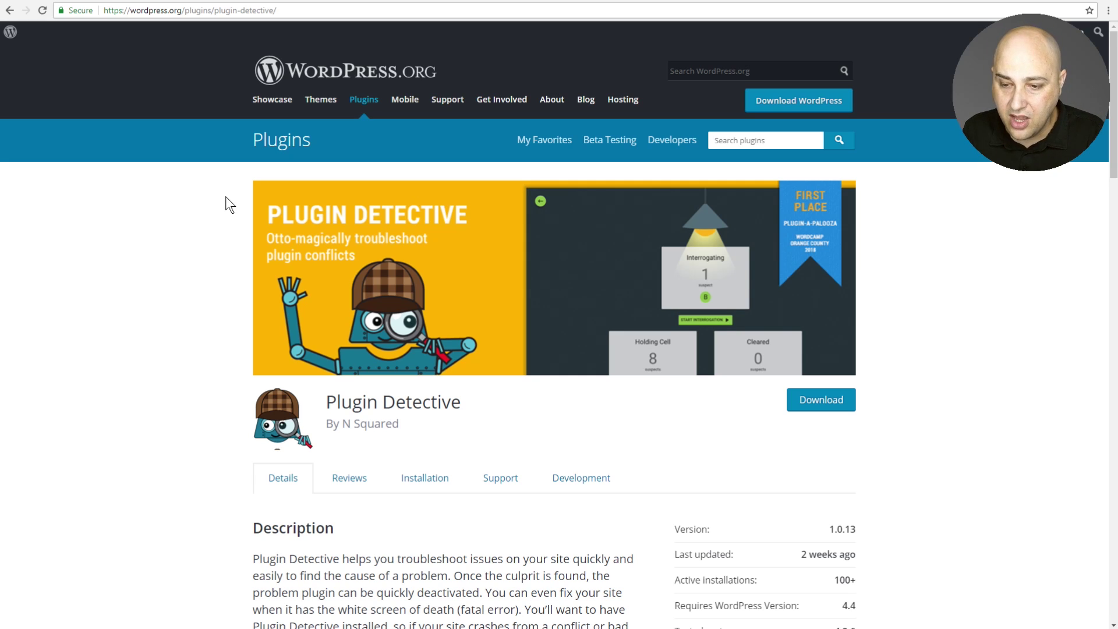
Scroll through the Plugin Detective listing on WordPress.org
scroll(225, 197, down, 4)
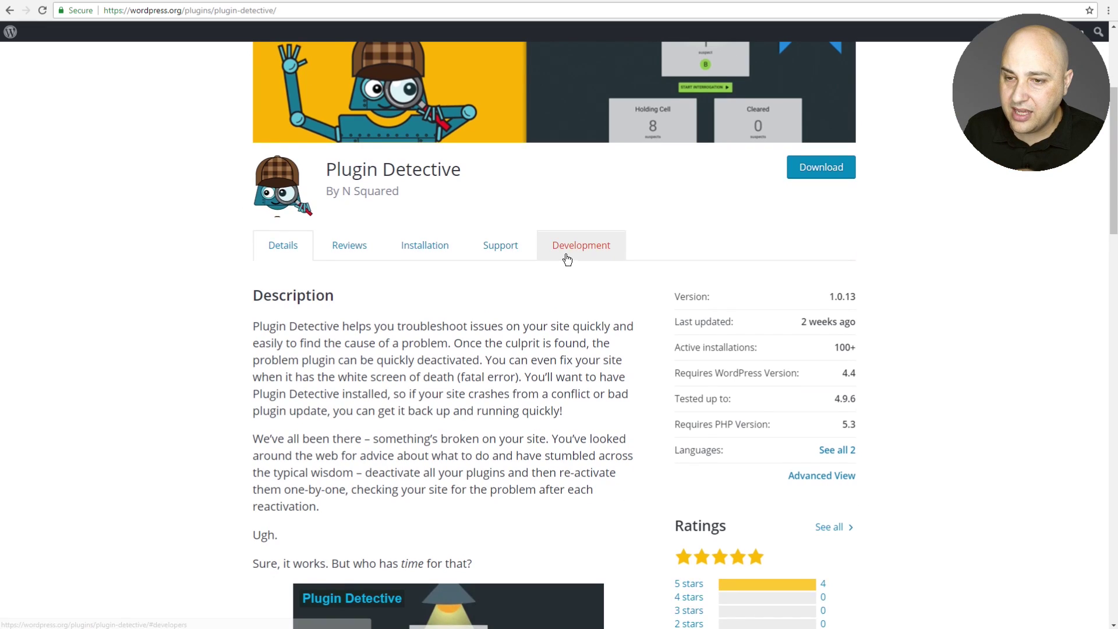
scroll(563, 253, up, 4)
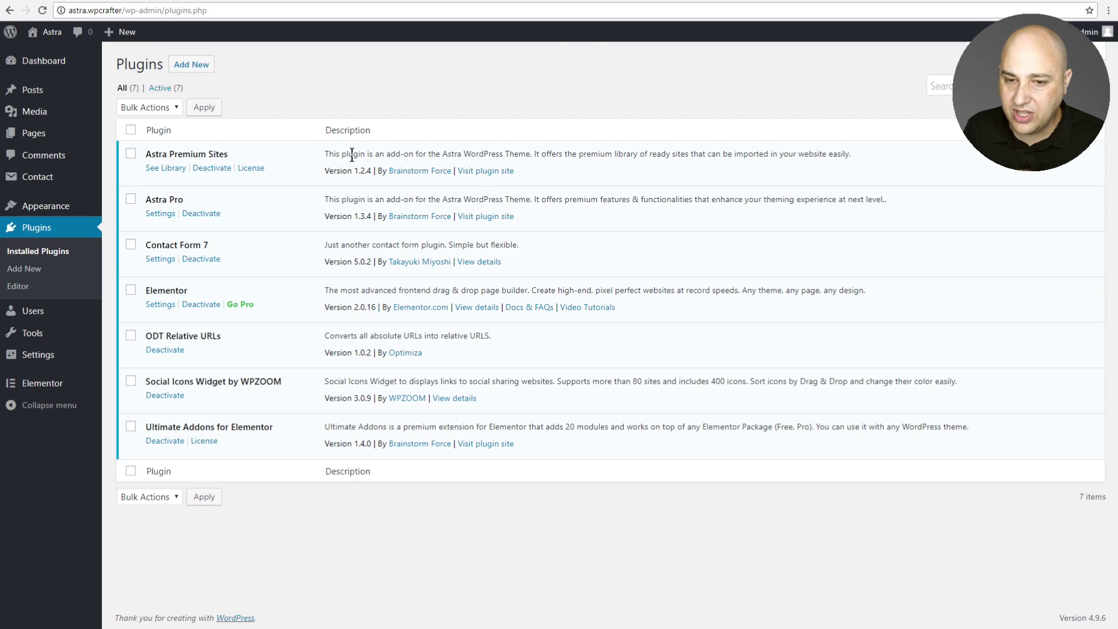
Search Add New Plugins for 'Plugin Detective' and install it
click(28, 269)
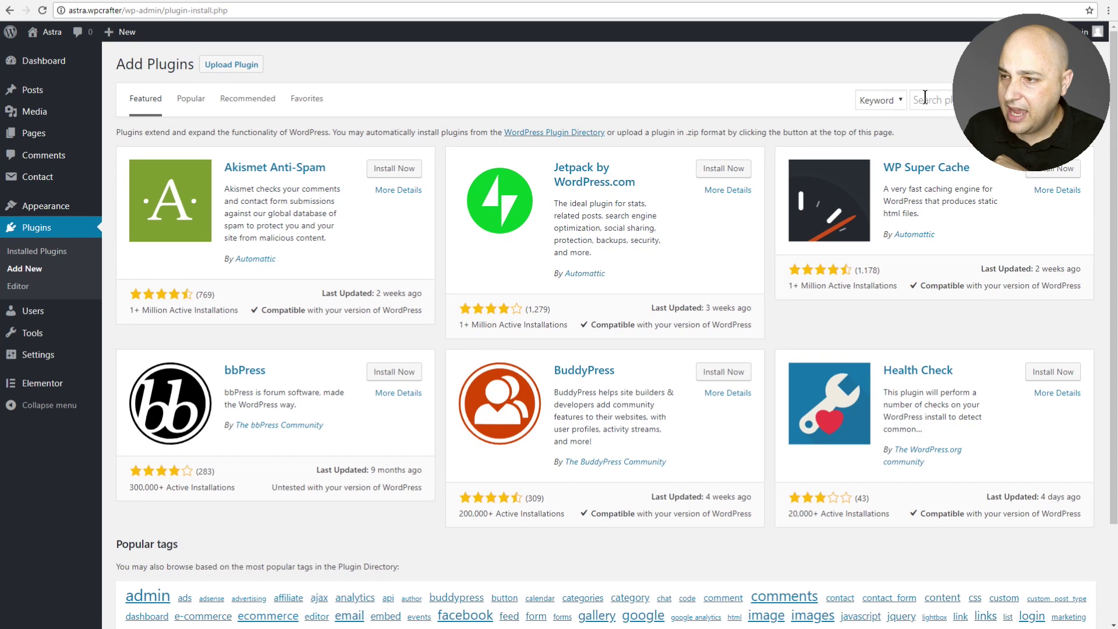
click(925, 99)
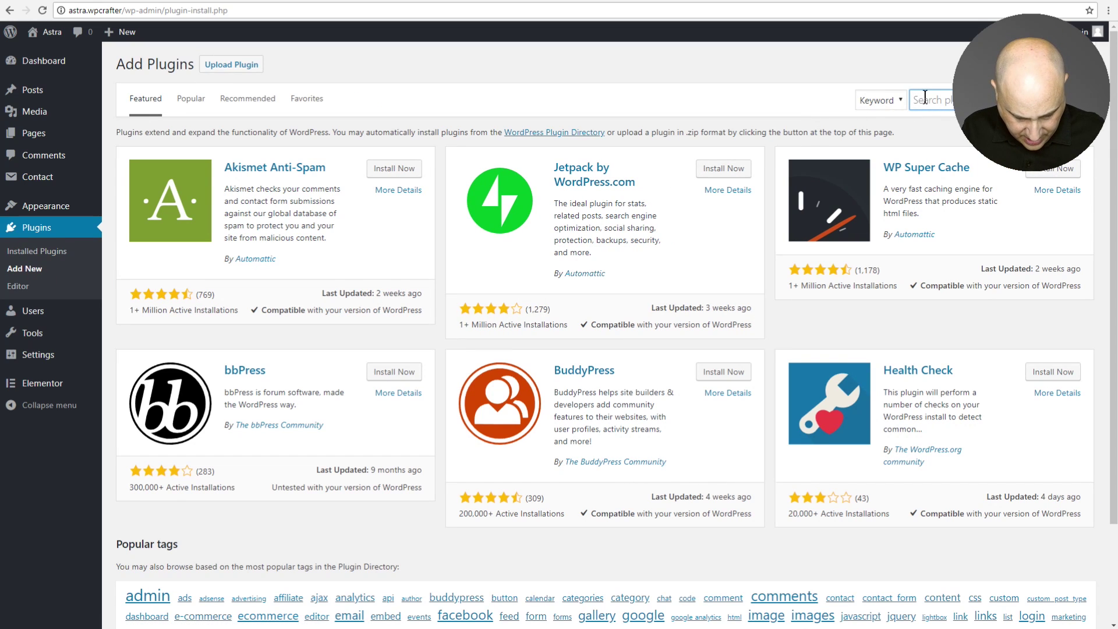
text(Plugin Detective)
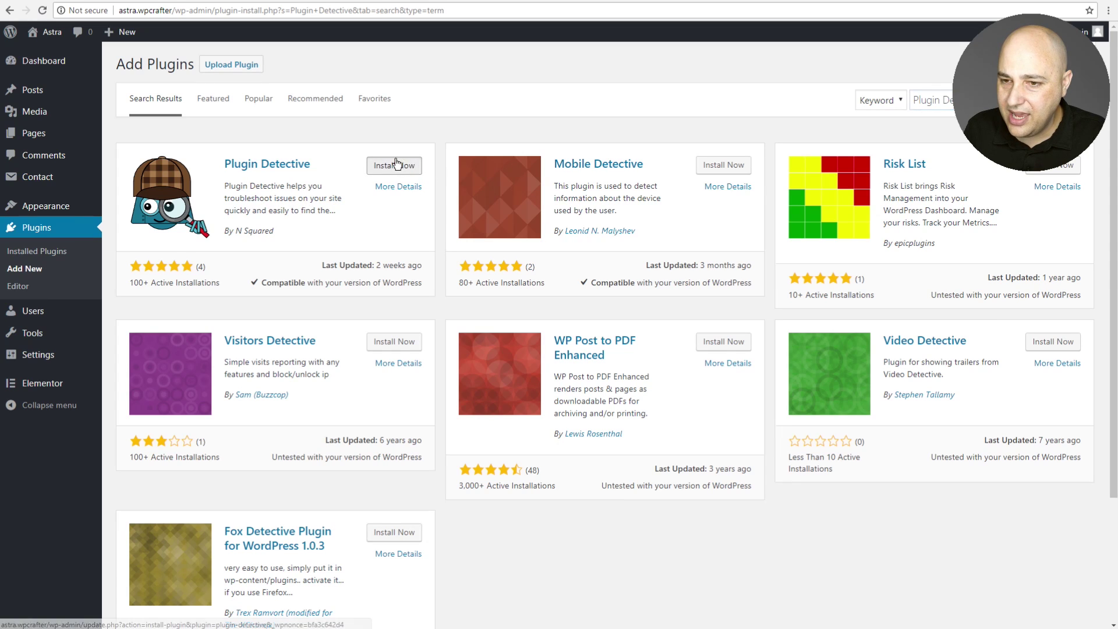
click(387, 165)
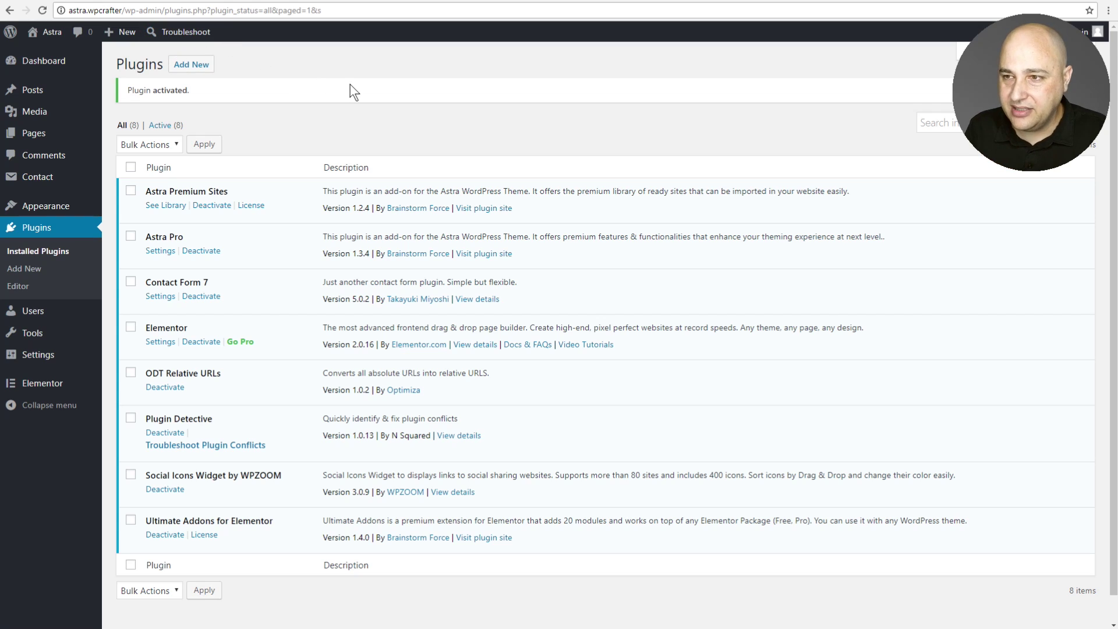
key(ctrl+Tab)
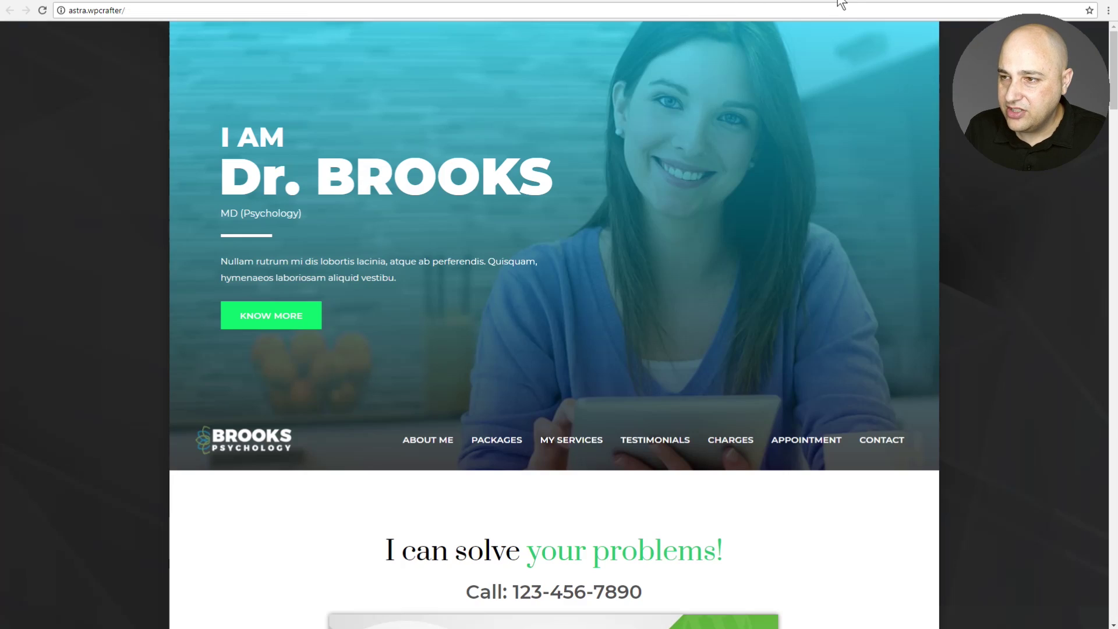
click(43, 9)
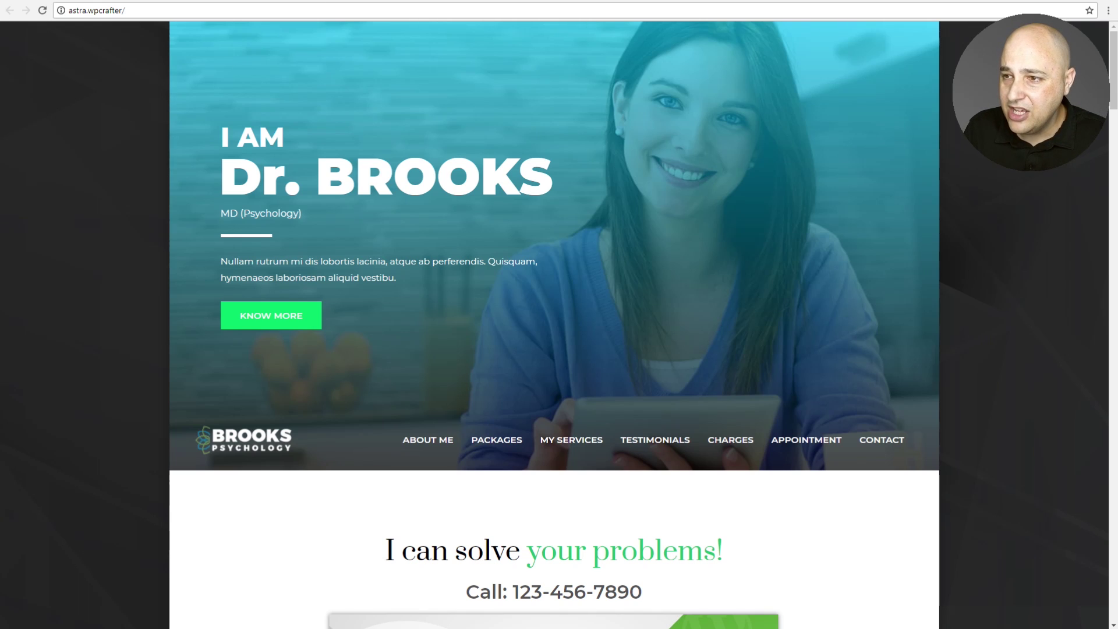
click(757, 4)
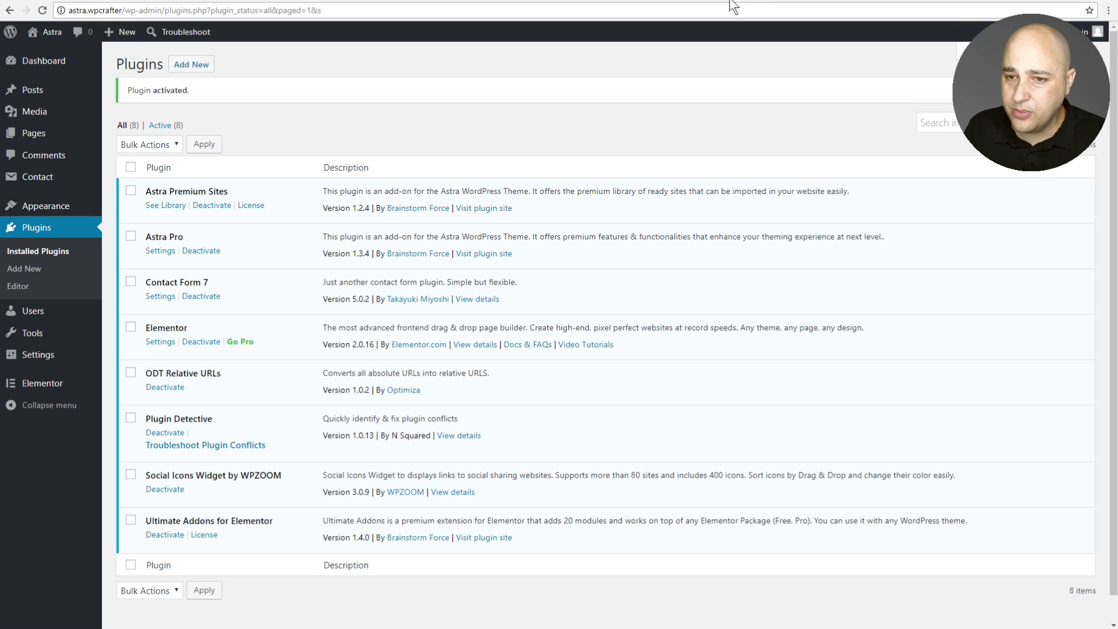
Open a new Troubleshoot case, load the site's front page in the preview, and confirm it's there
click(180, 34)
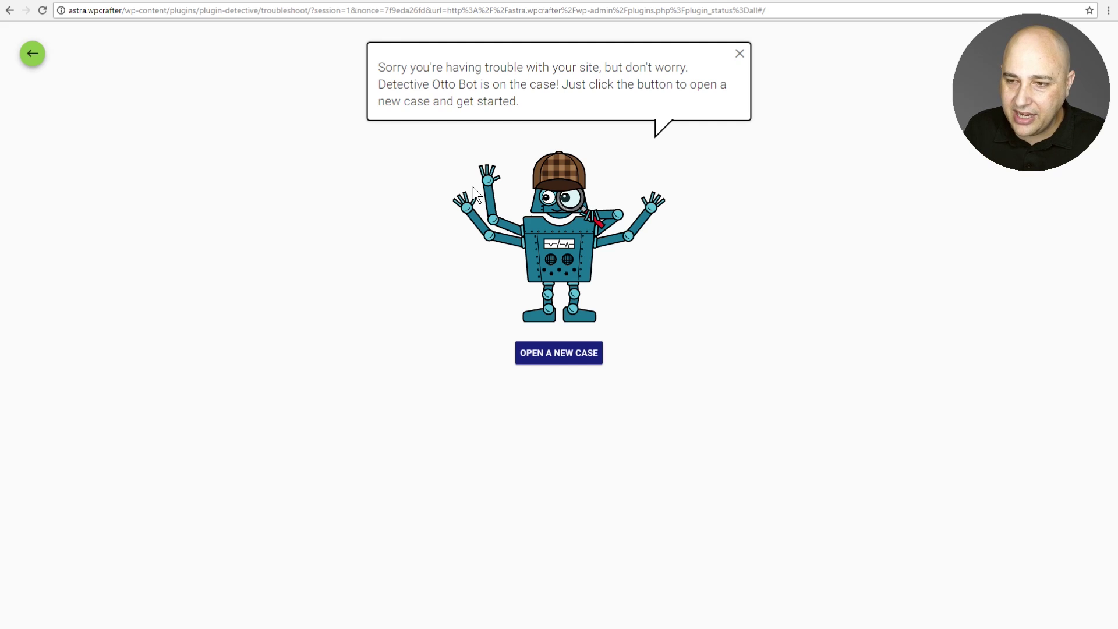
click(559, 354)
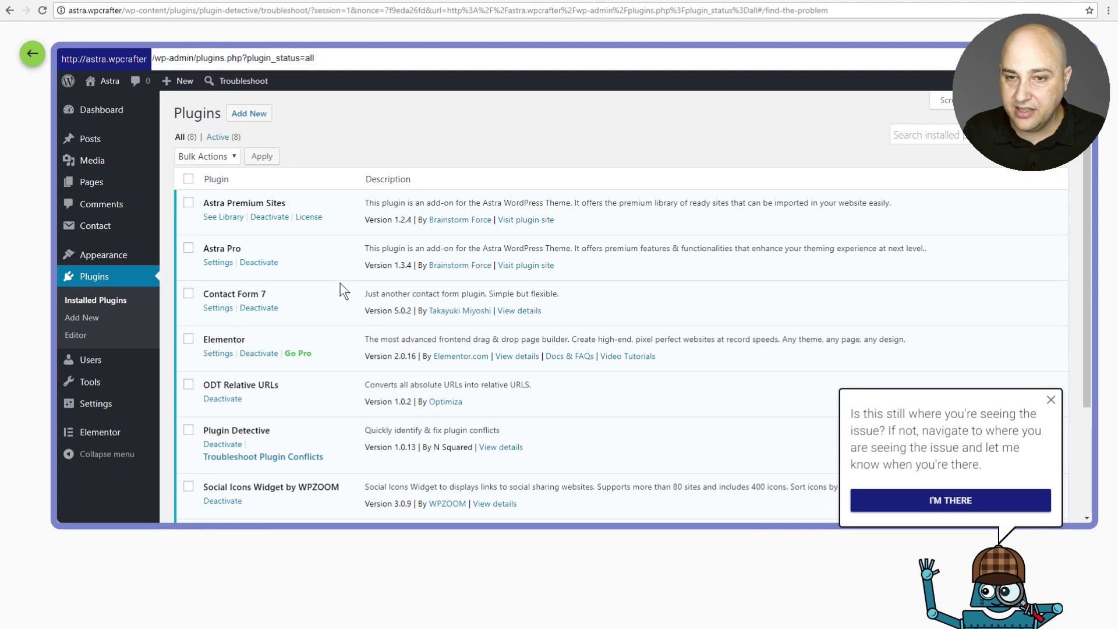
mouse_move(106, 92)
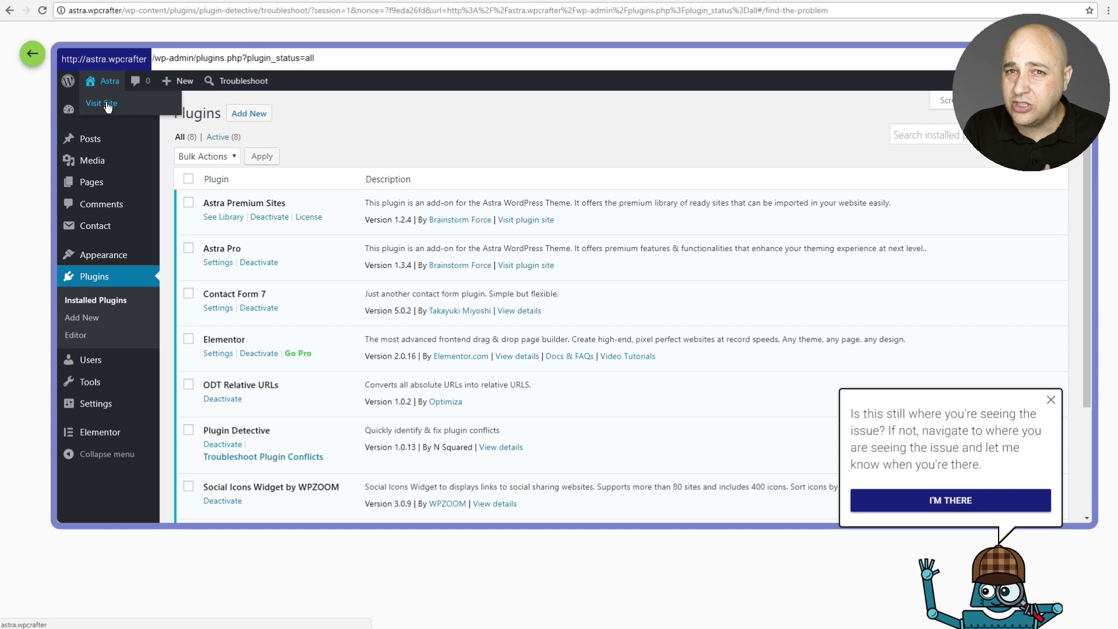
click(107, 104)
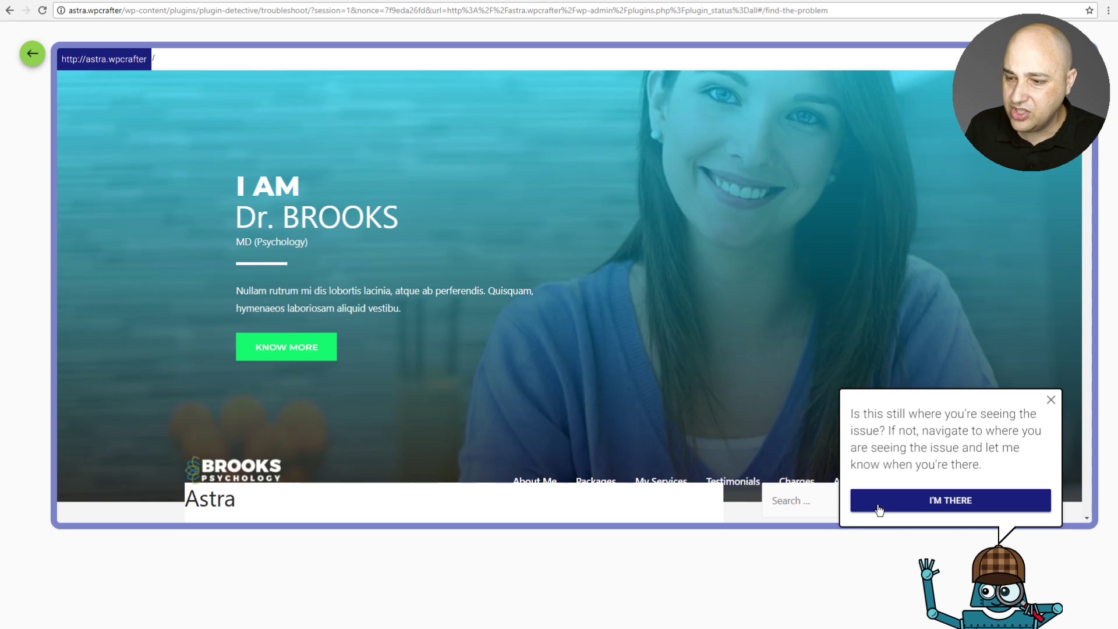
click(941, 505)
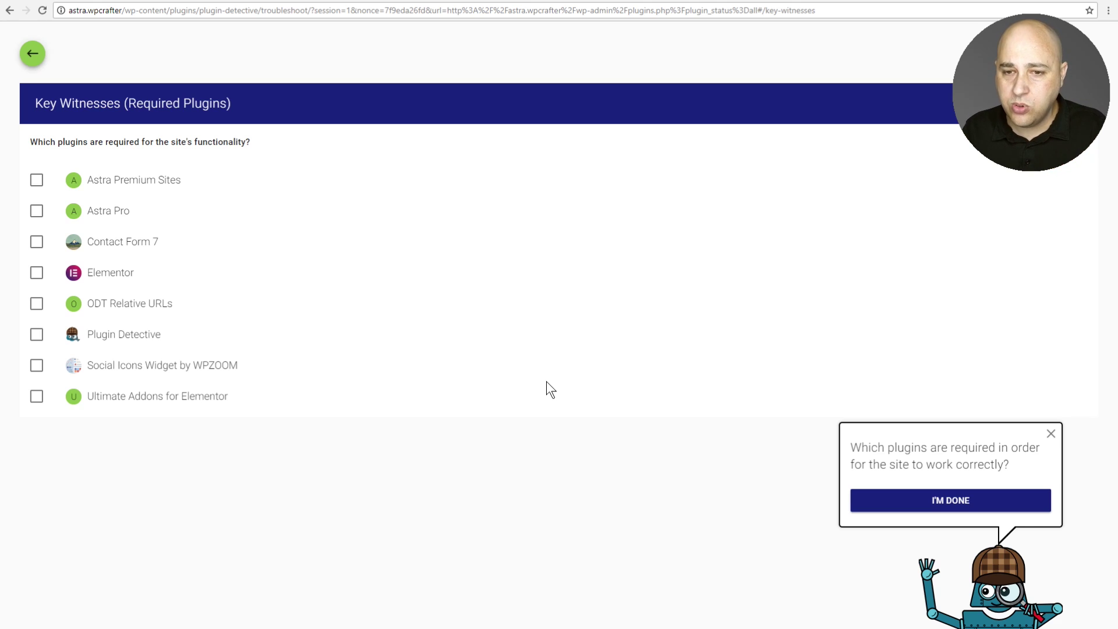
Tick Elementor as the only Key Witness and finish choosing required plugins
click(36, 273)
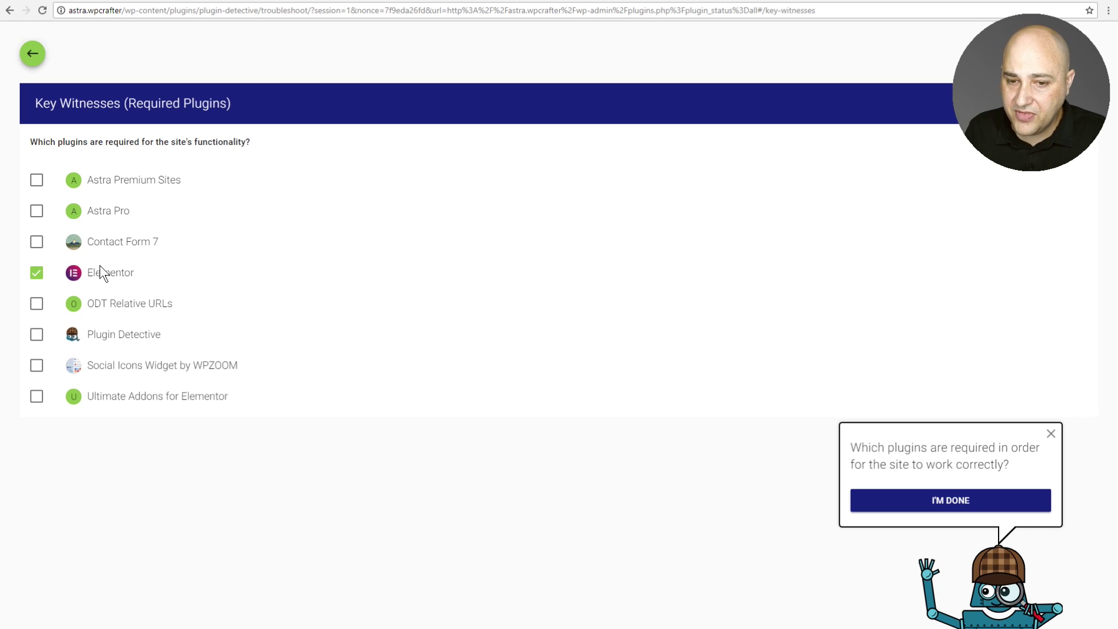
click(951, 501)
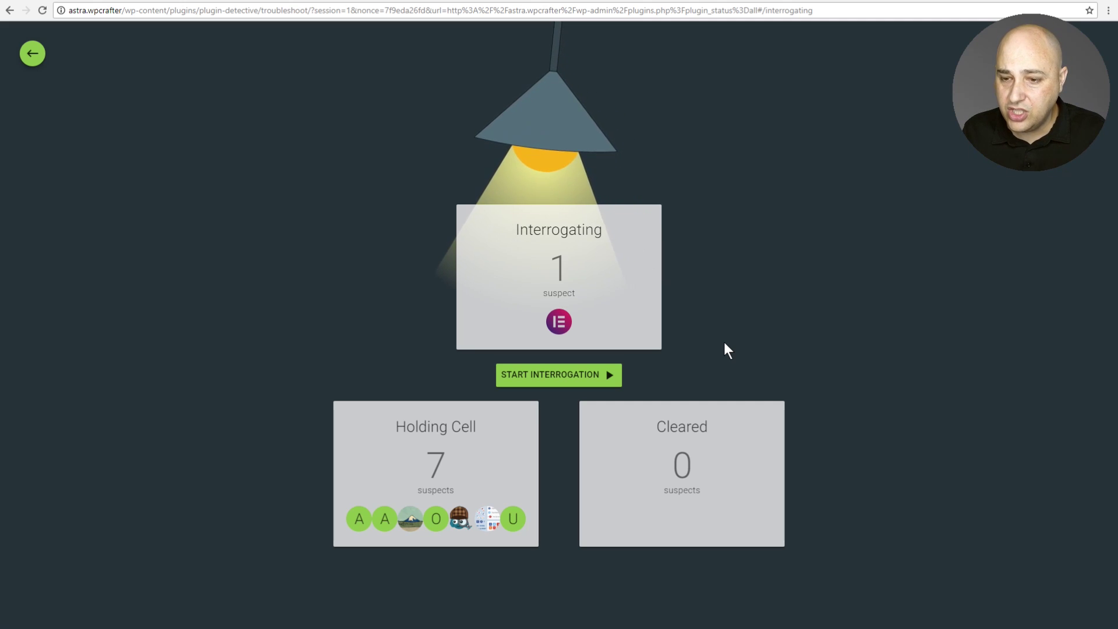
Run five interrogation rounds, answering 'fixed' four times and 'still broken' on the last
click(562, 381)
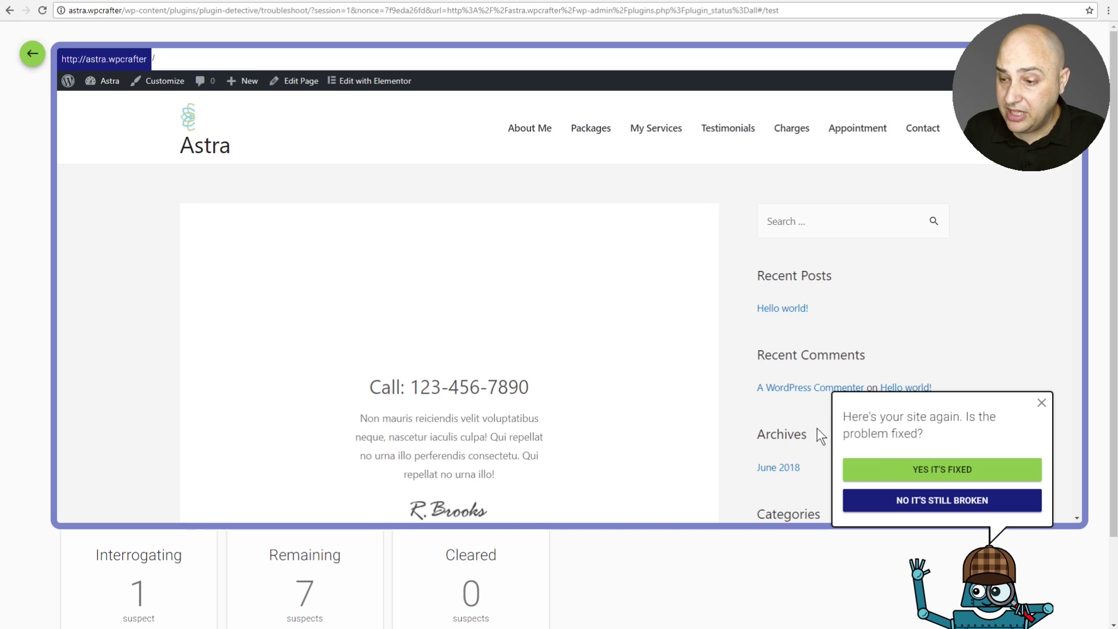
click(936, 470)
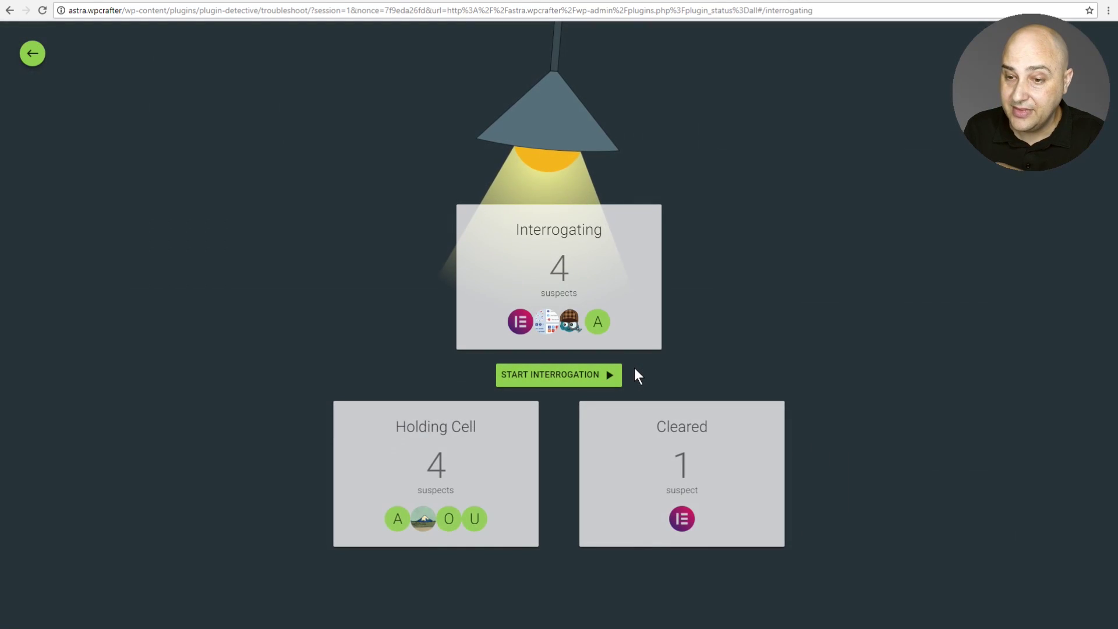
click(551, 377)
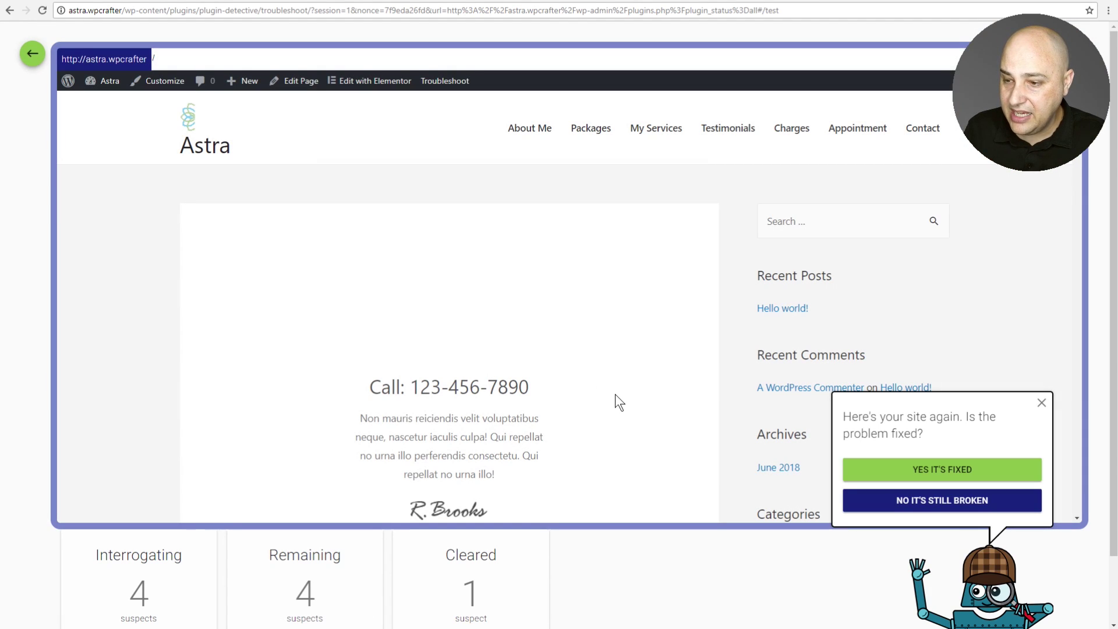
click(929, 470)
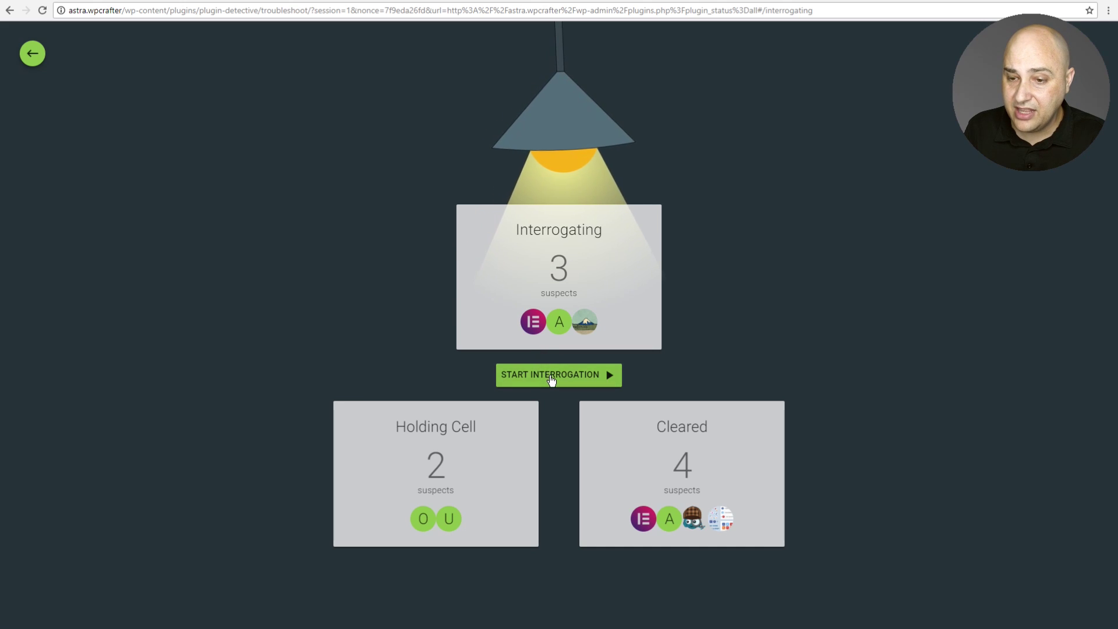
click(541, 376)
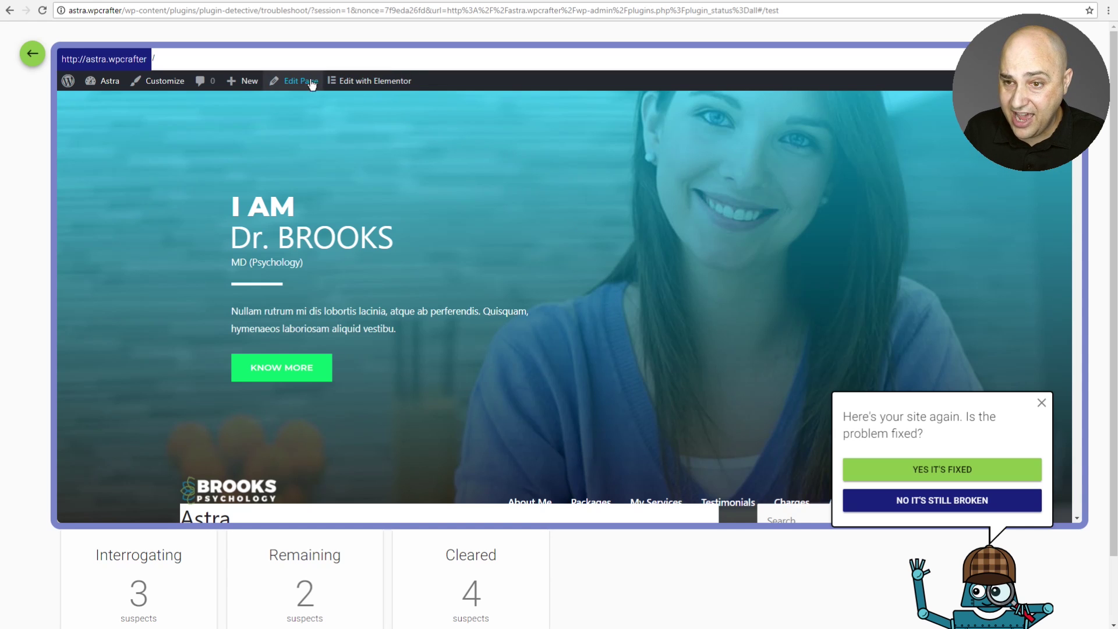
click(944, 468)
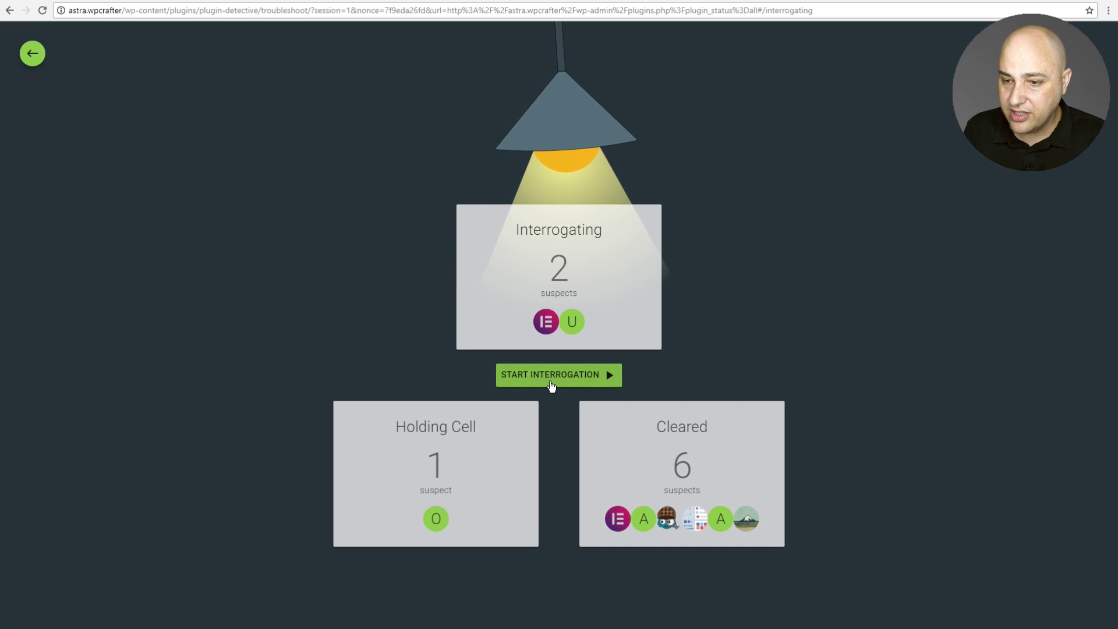
click(551, 380)
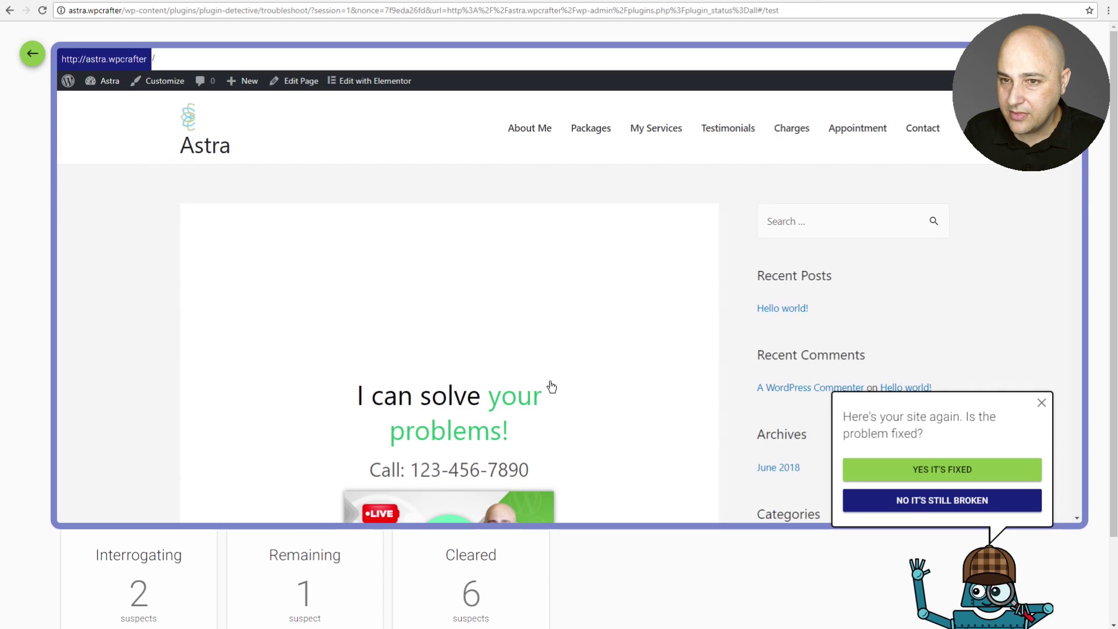
click(934, 476)
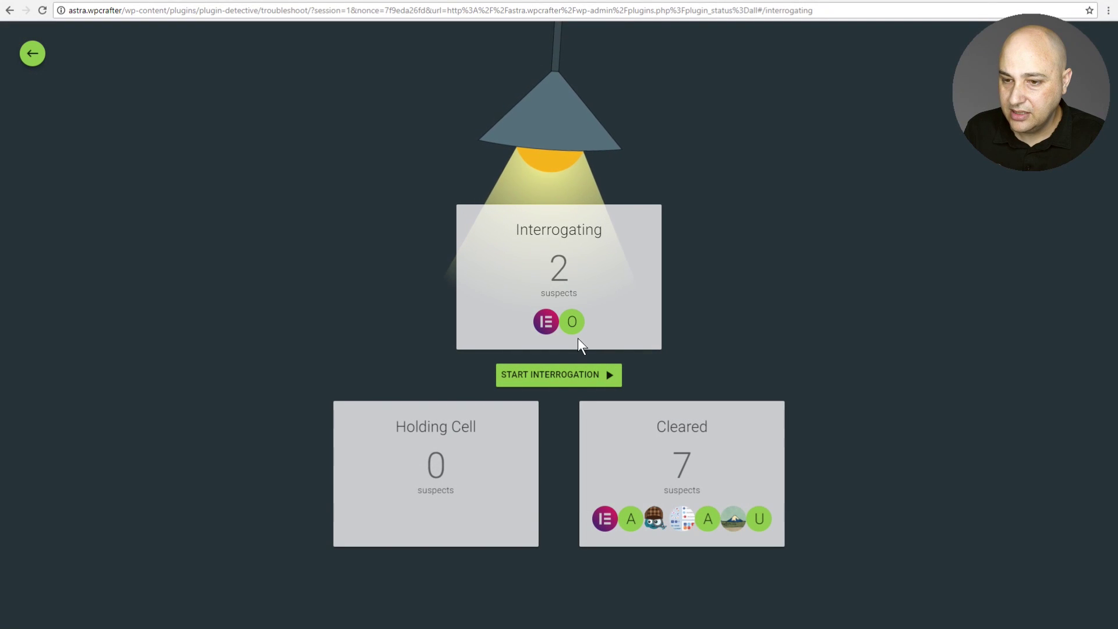
click(565, 376)
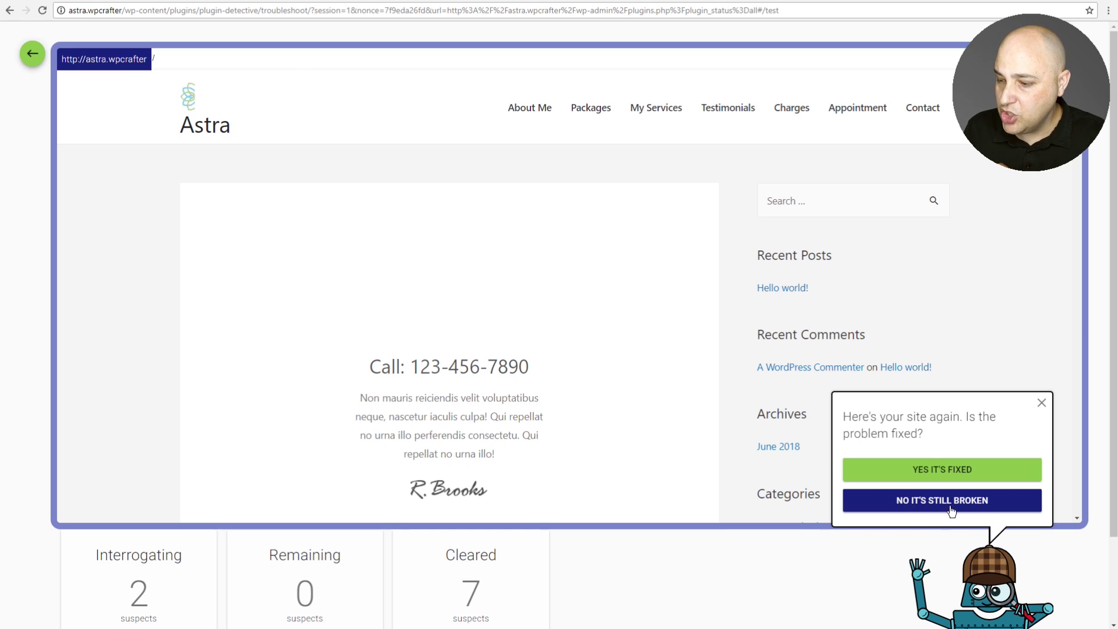
click(890, 496)
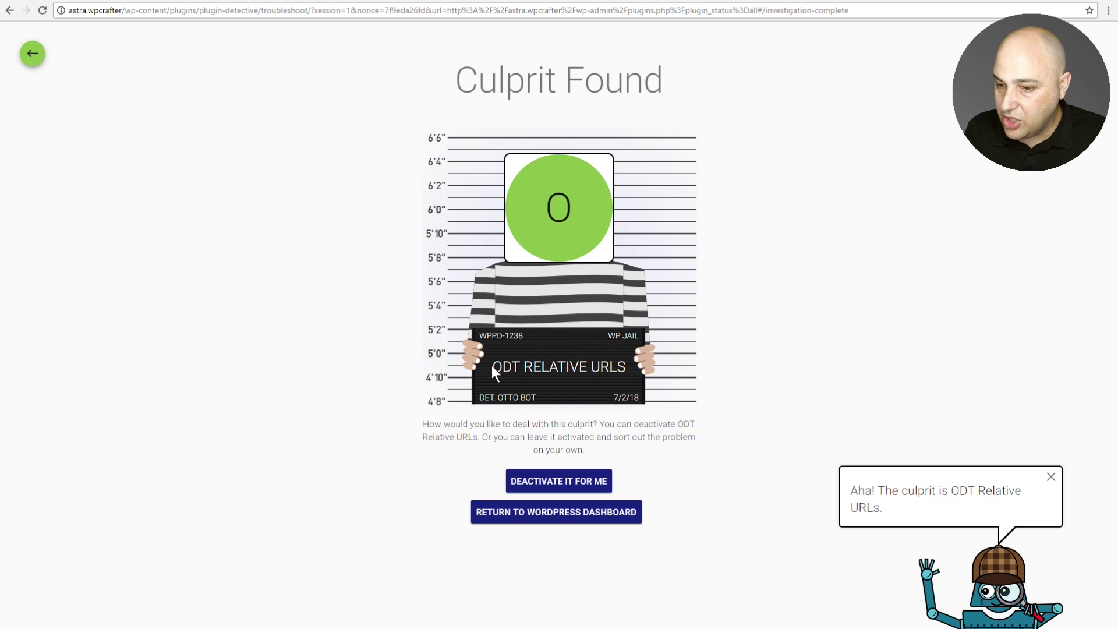
Deactivate ODT Relative URLs from the Culprit Found screen and return to the Dashboard
drag(492, 366, 626, 367)
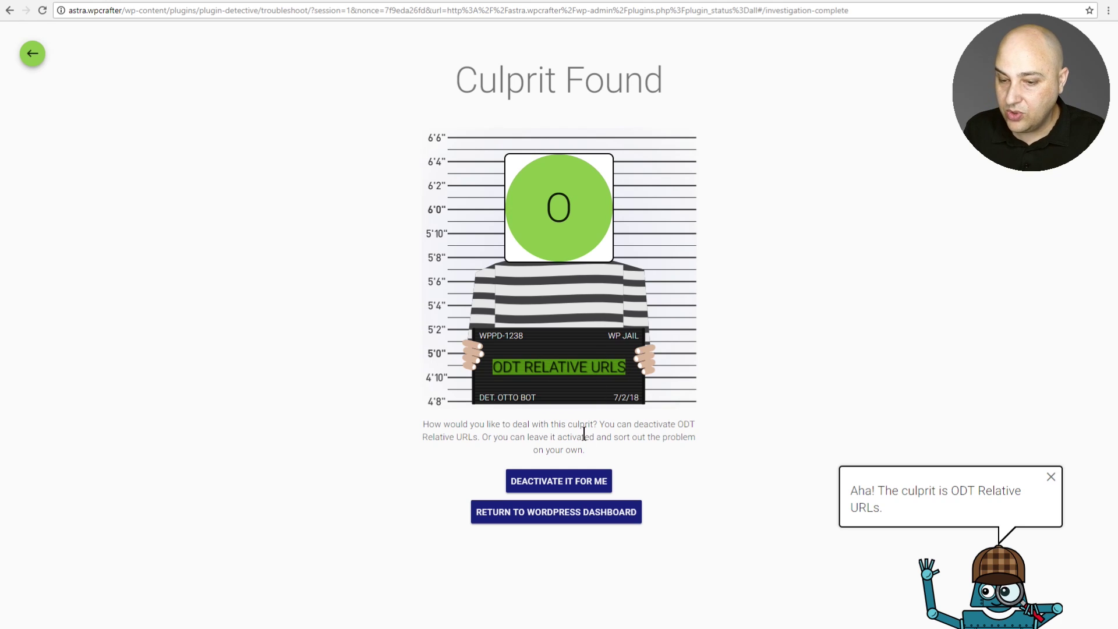
click(557, 484)
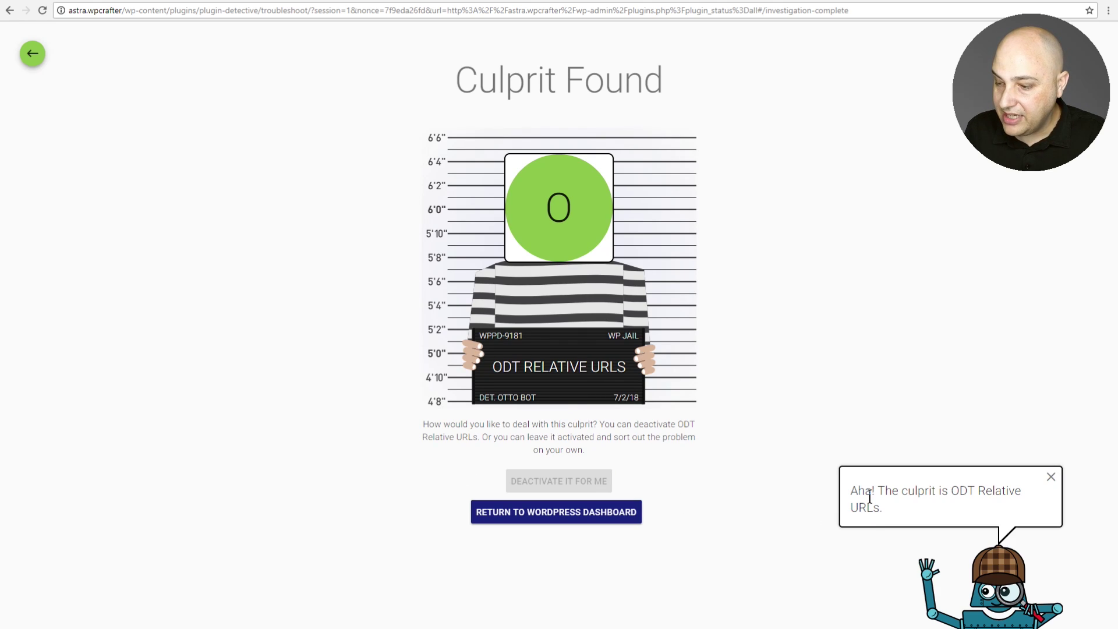
click(560, 513)
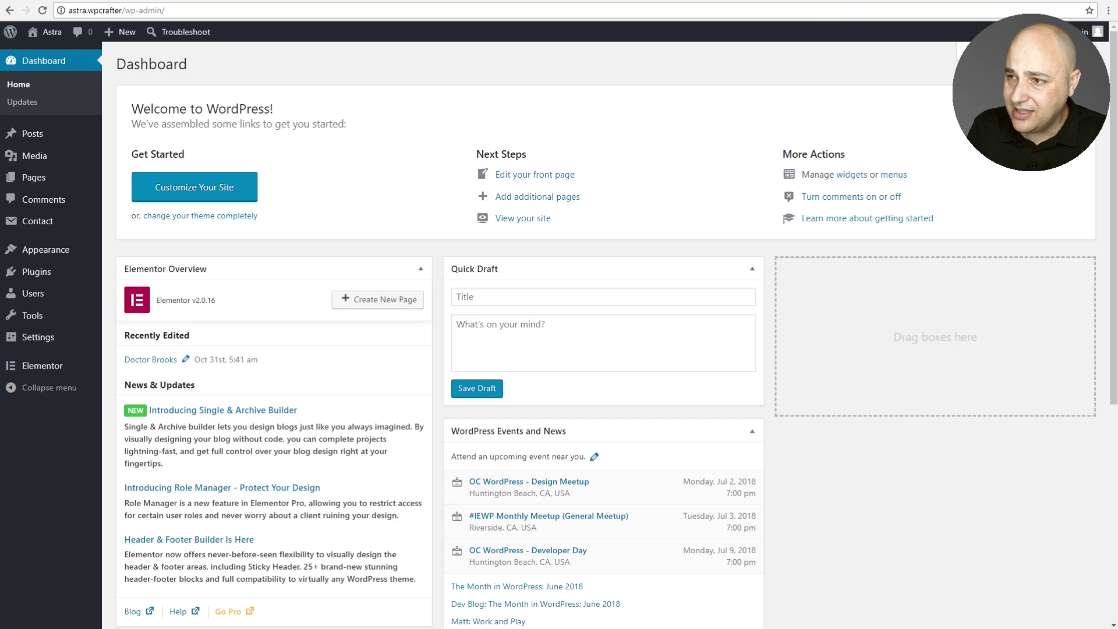
Reload the front page to confirm the admin bar is back and open Doctor Brooks in Elementor
key(ctrl+Tab)
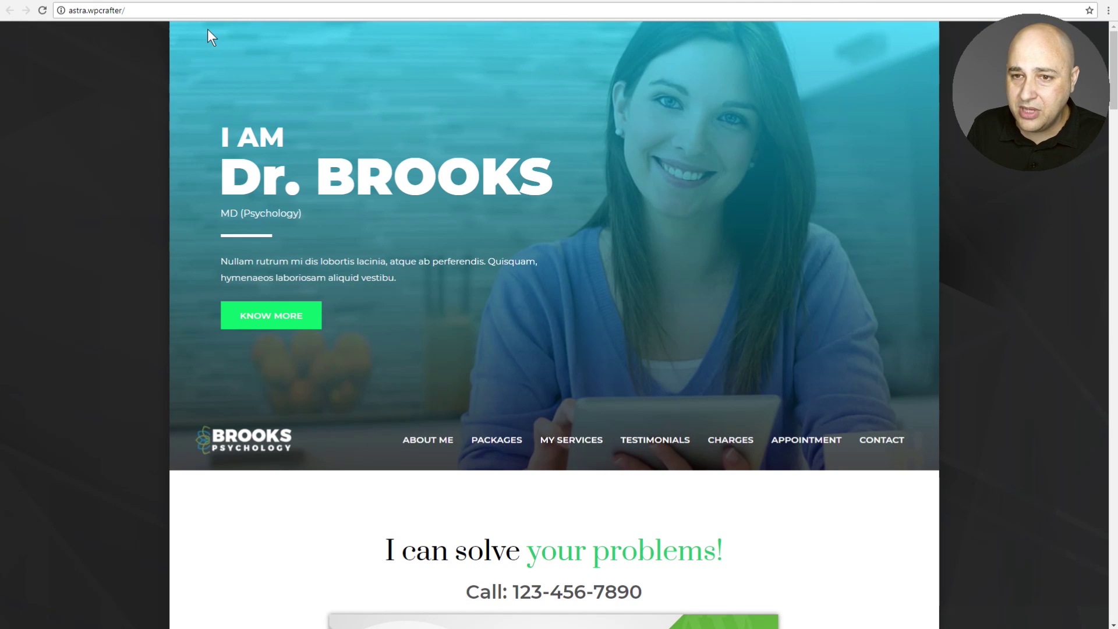
click(41, 9)
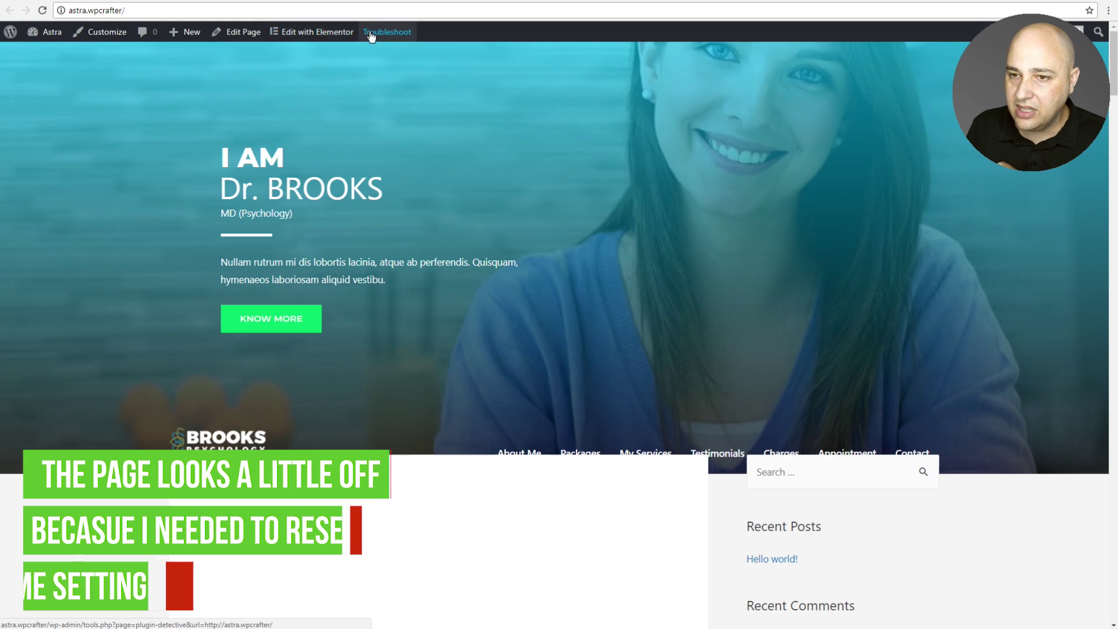
mouse_move(319, 38)
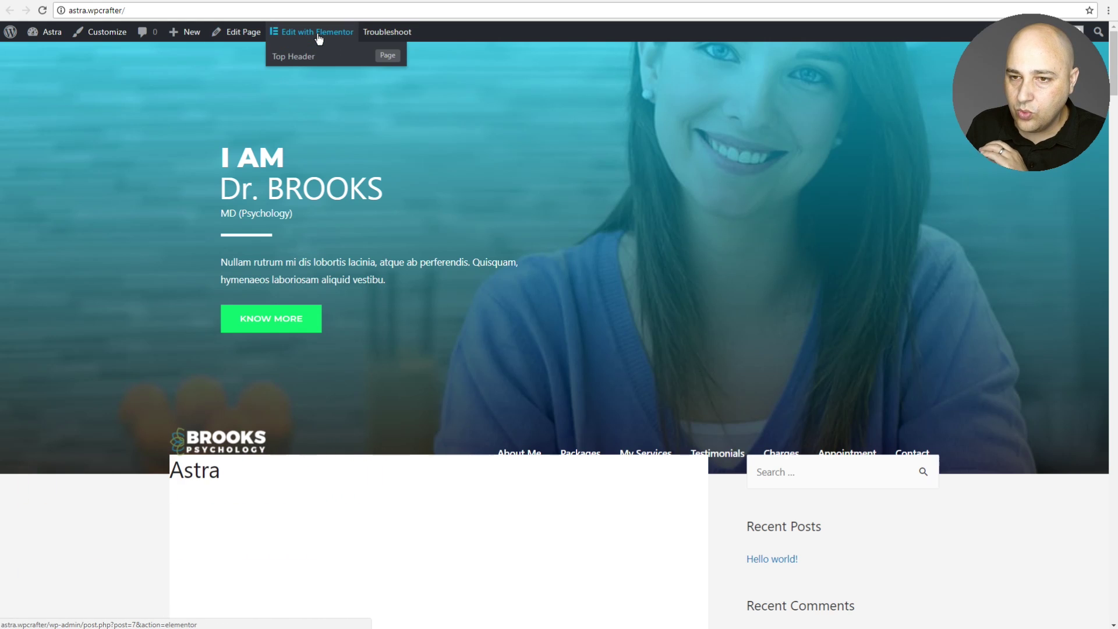
click(318, 39)
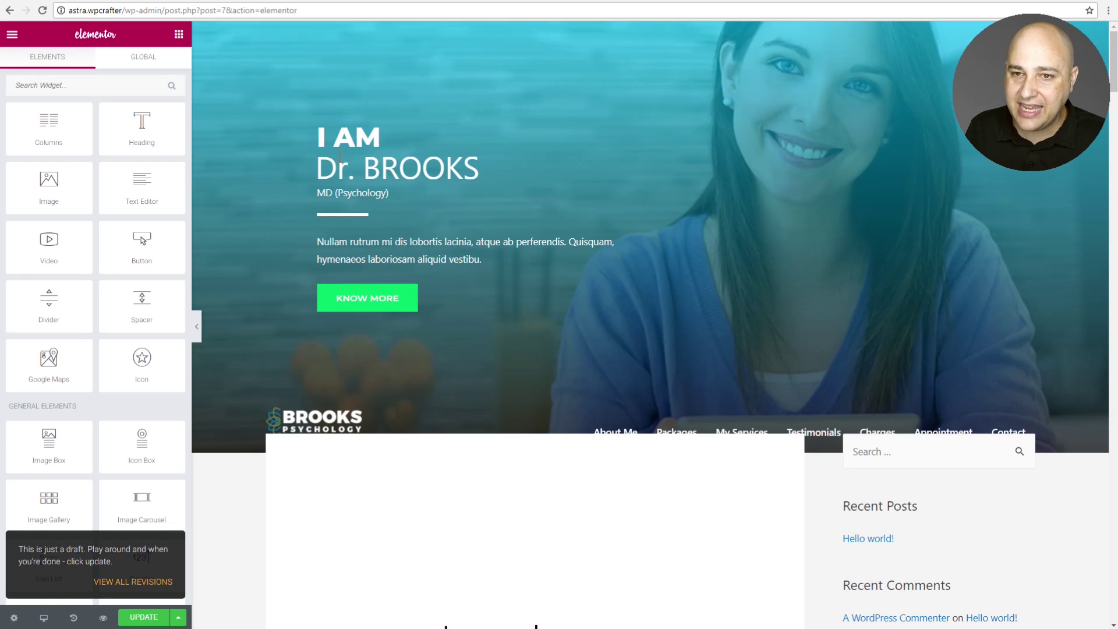
click(769, 3)
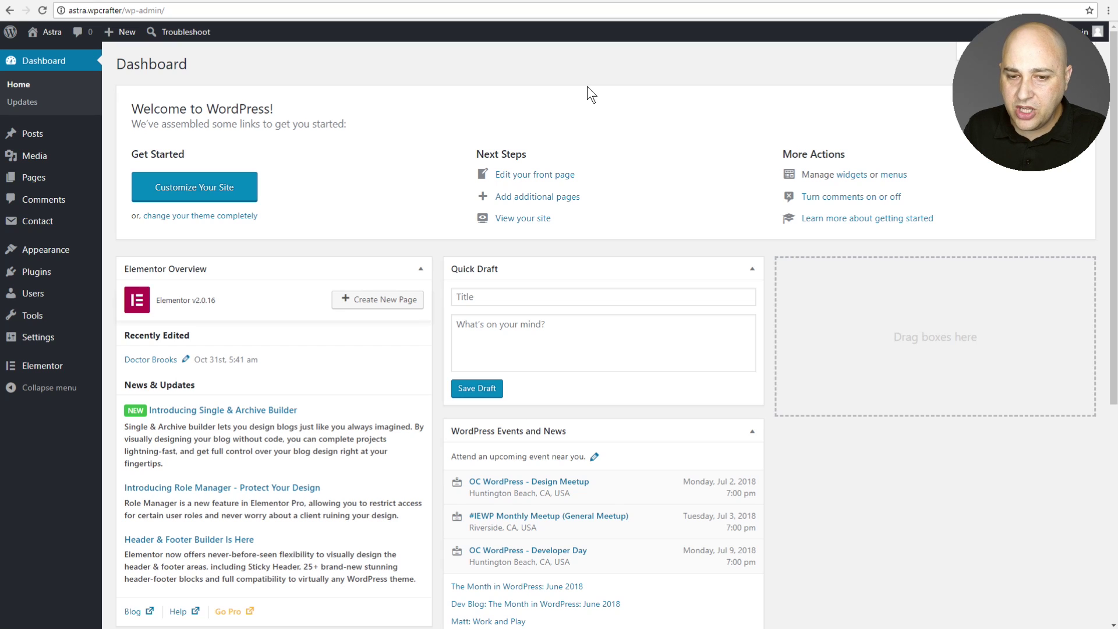
Go to the Plugins page from the admin sidebar
click(50, 274)
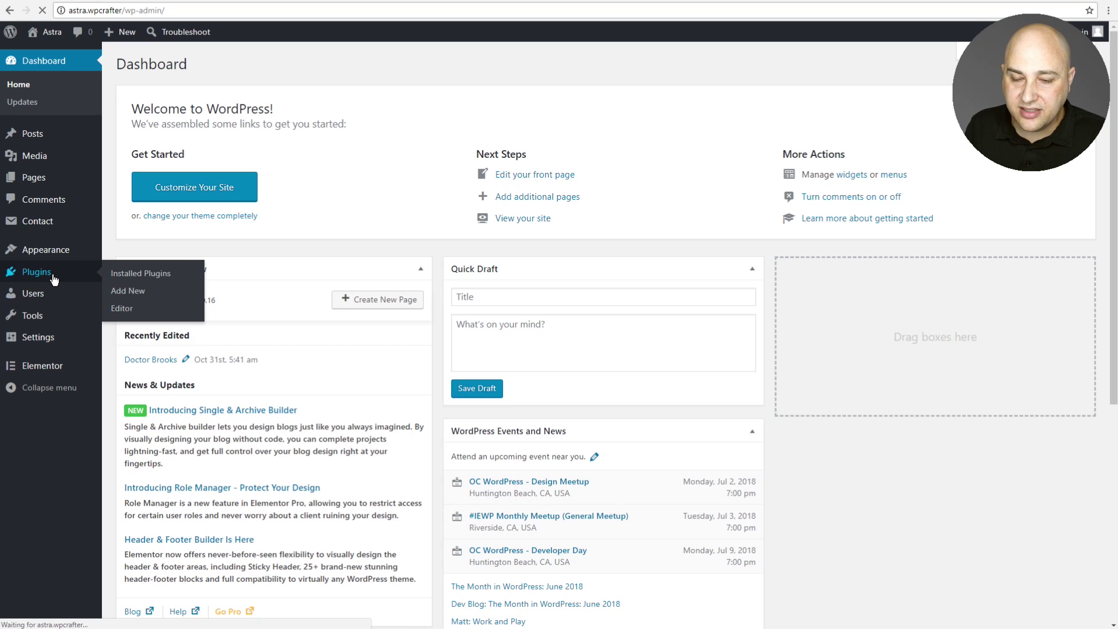